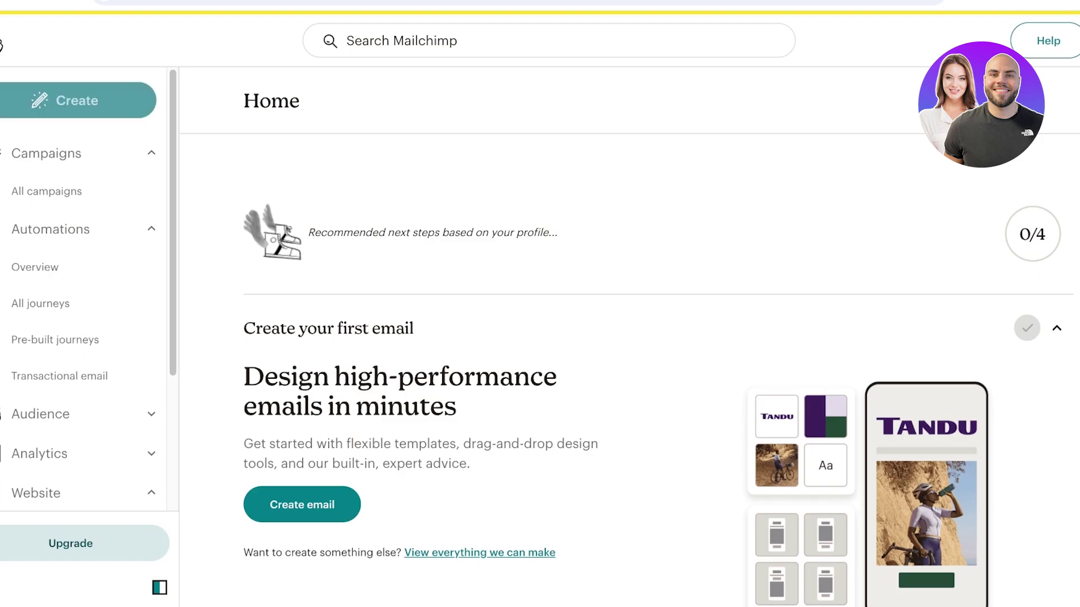
- Create a new regular email with the internal name 'December Newsletter'
click(78, 103)
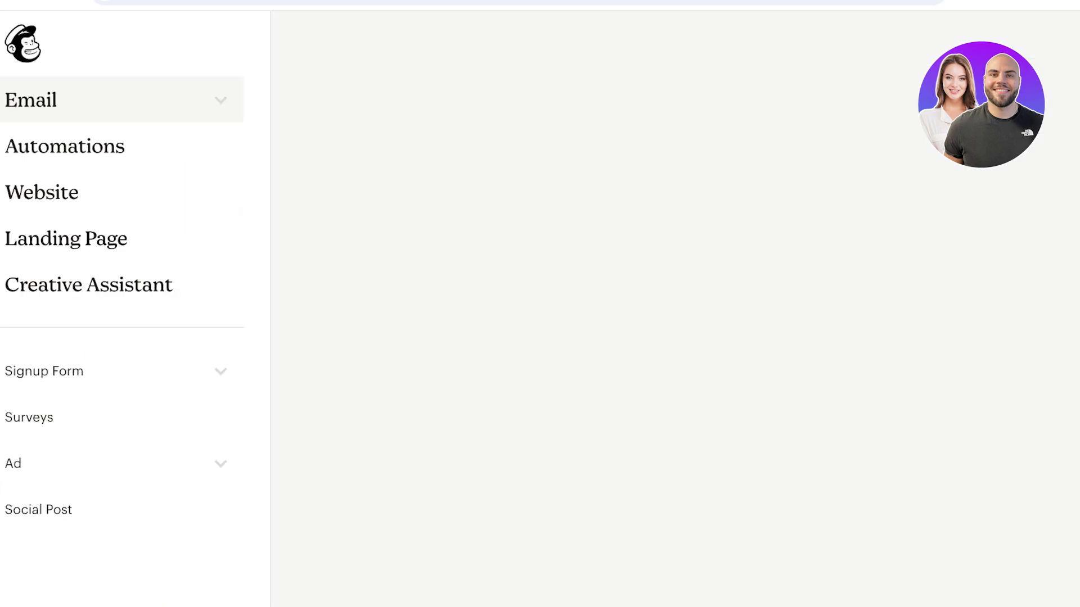
click(77, 101)
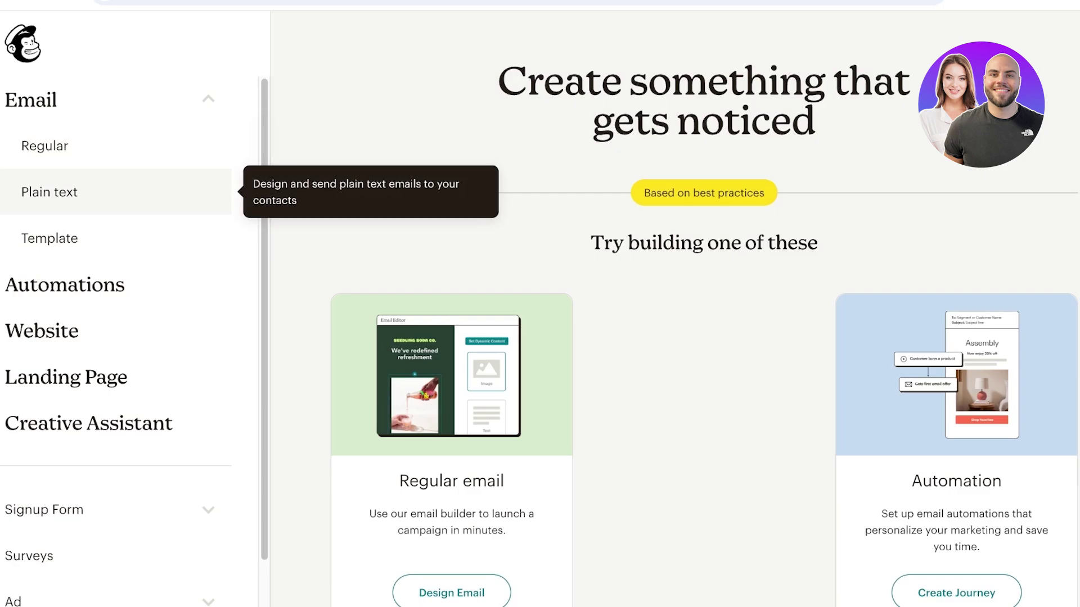
click(49, 238)
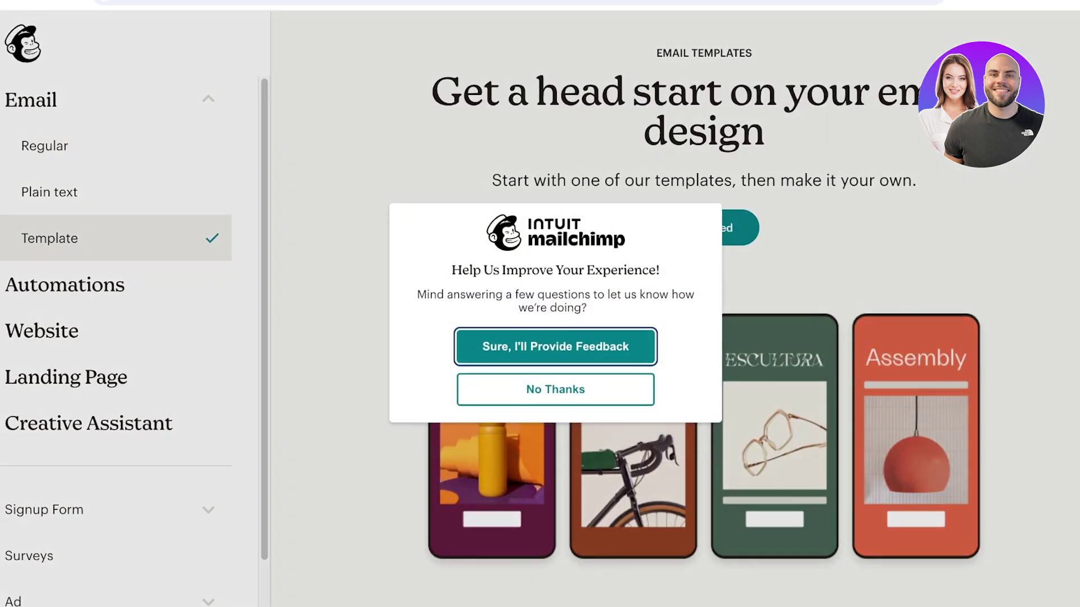
key(Escape)
click(44, 146)
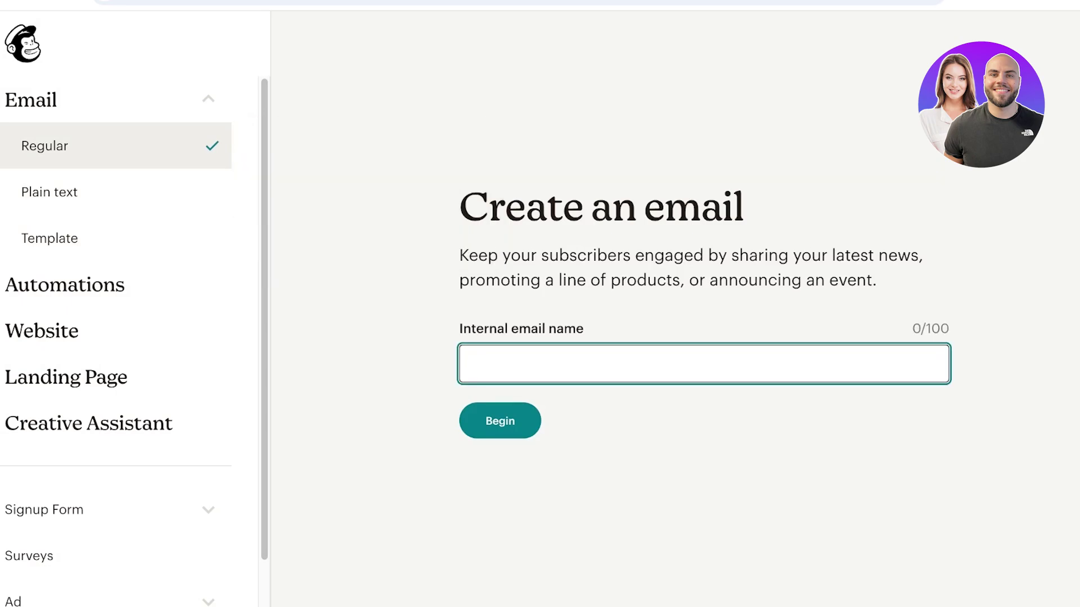
text(December Newsletter)
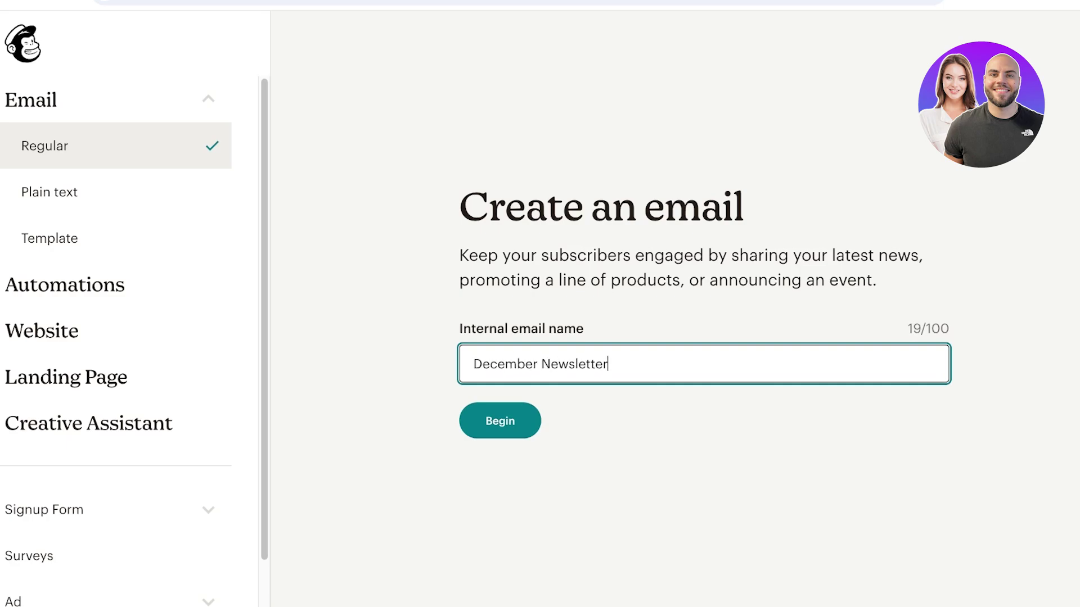
key(Tab)
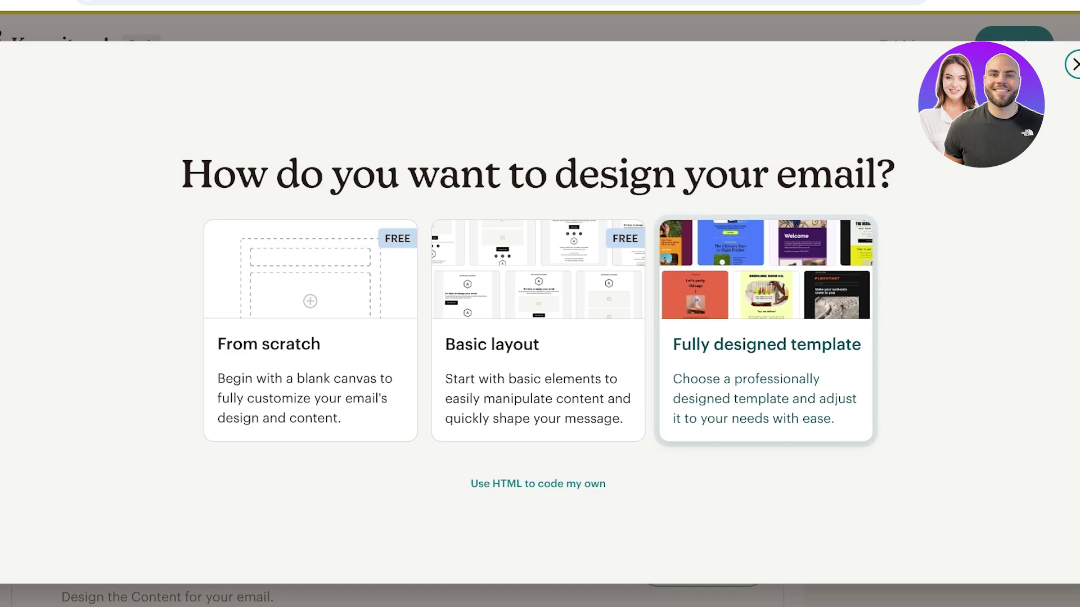
- Choose a basic layout and apply the Minimal template to the email
click(538, 383)
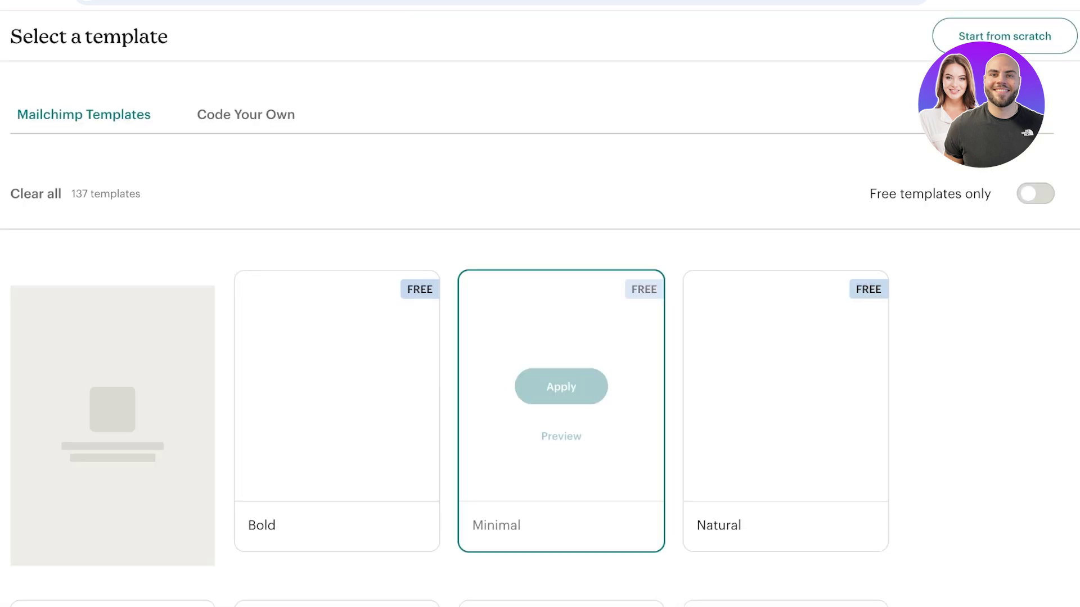
scroll(790, 253, down, 10)
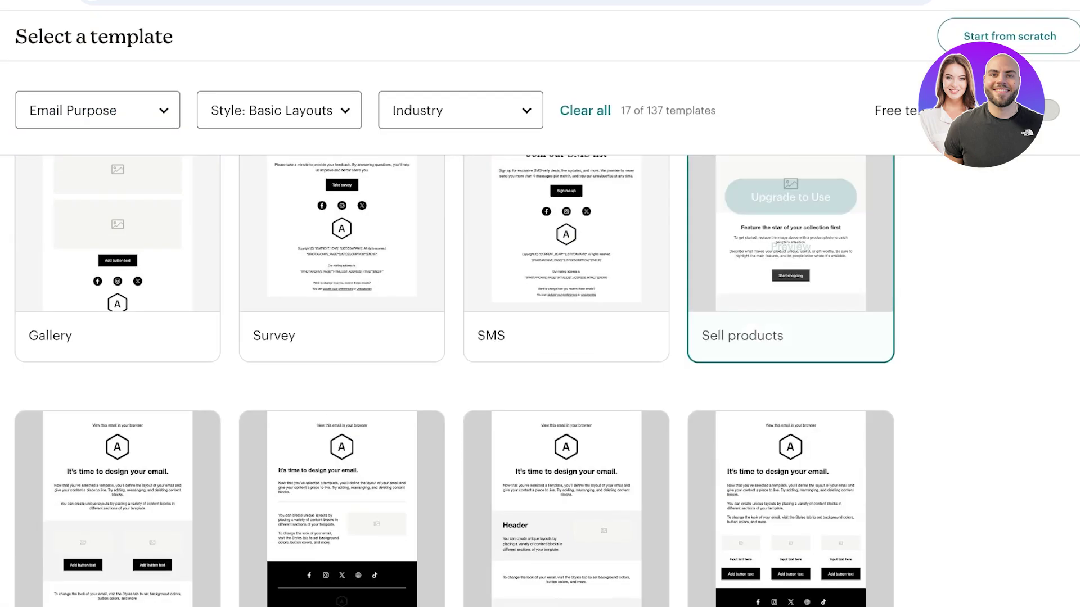
scroll(566, 282, up, 5)
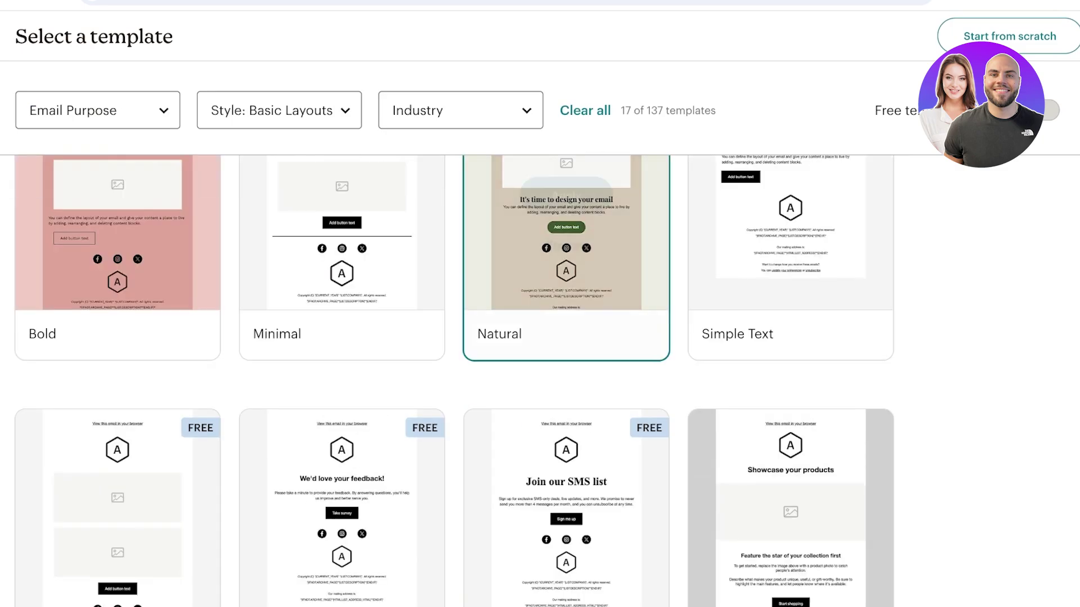
scroll(566, 281, up, 3)
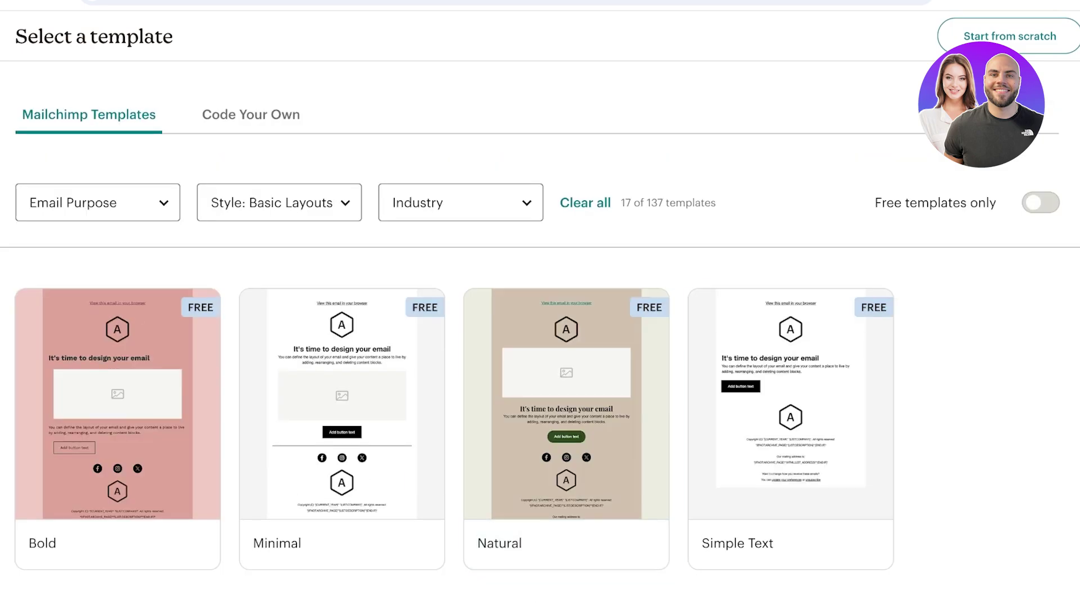
scroll(342, 393, down, 5)
scroll(342, 394, up, 3)
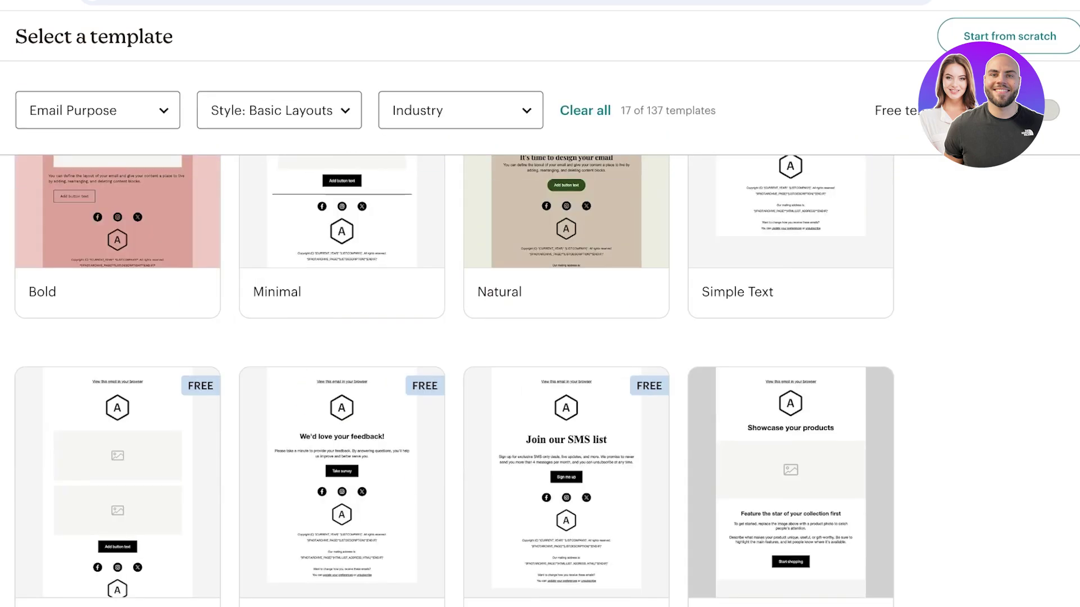
click(342, 265)
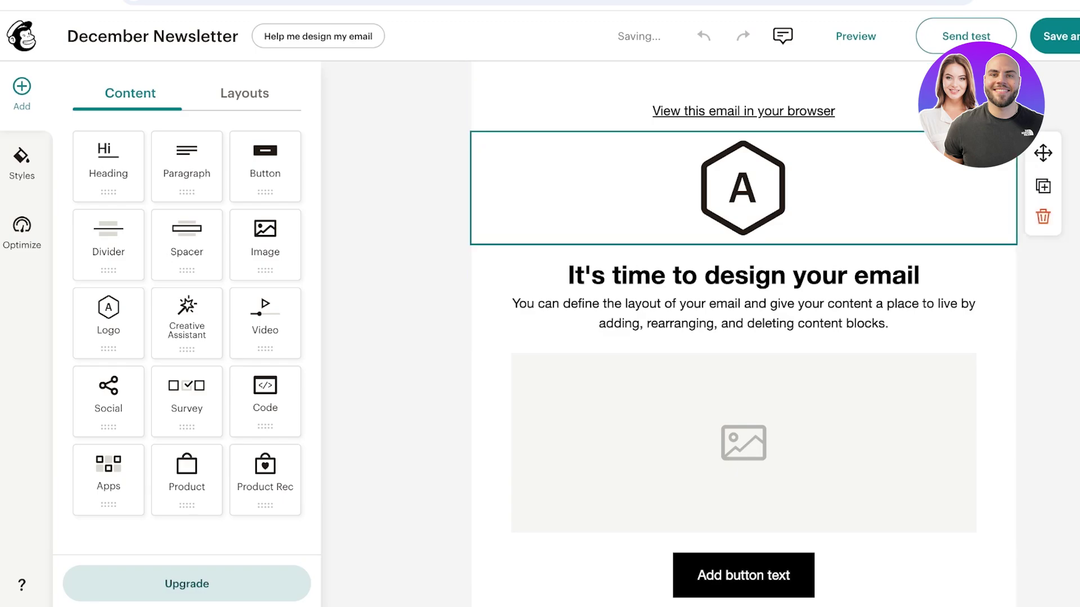
- Delete the 'View this email in your browser' line and upload the SPENCER logo
click(743, 188)
scroll(742, 278, down, 6)
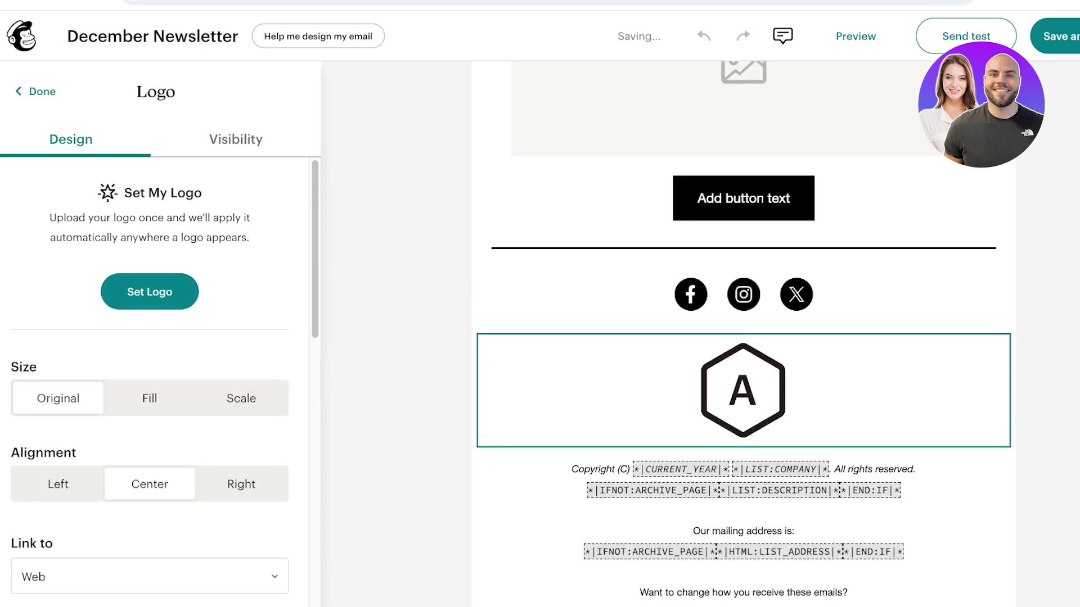
click(742, 506)
scroll(743, 337, up, 10)
click(742, 113)
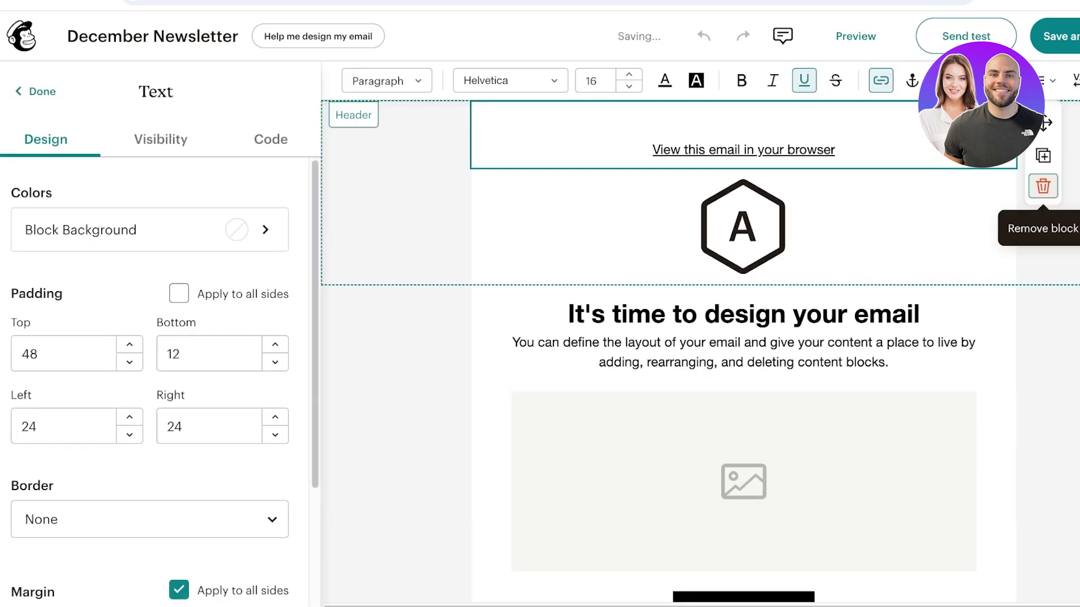
click(1043, 185)
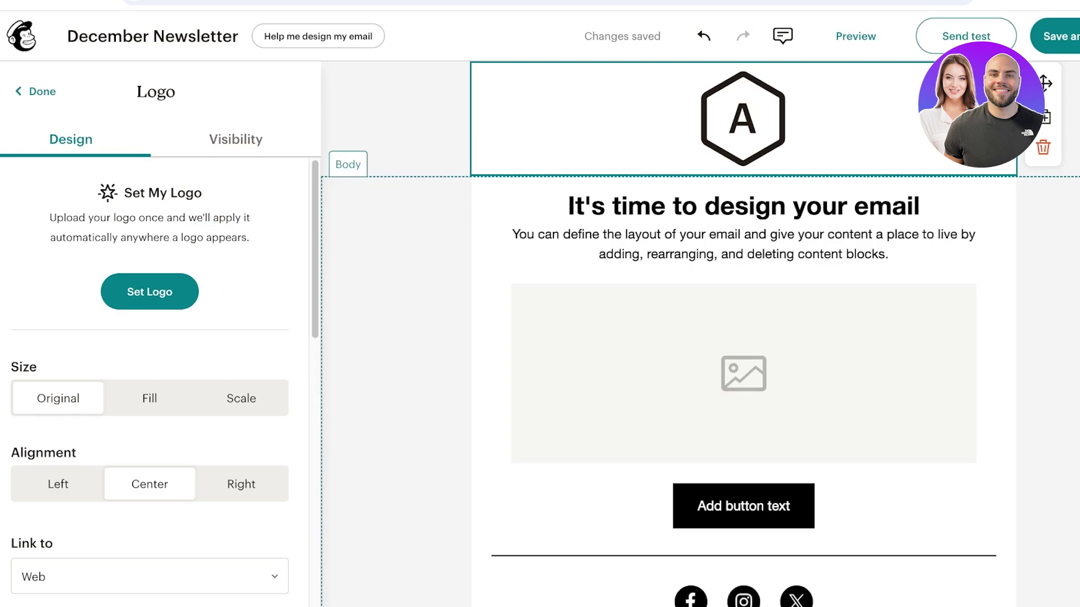
click(150, 291)
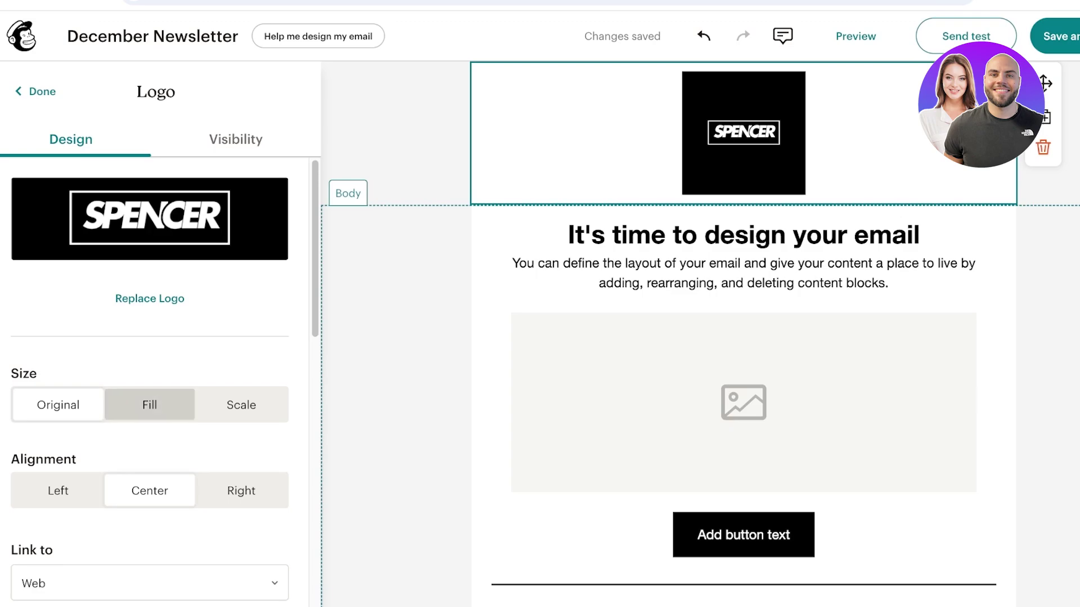
- Scale the SPENCER logo down to about 18%
scroll(150, 405, down, 3)
scroll(150, 374, down, 3)
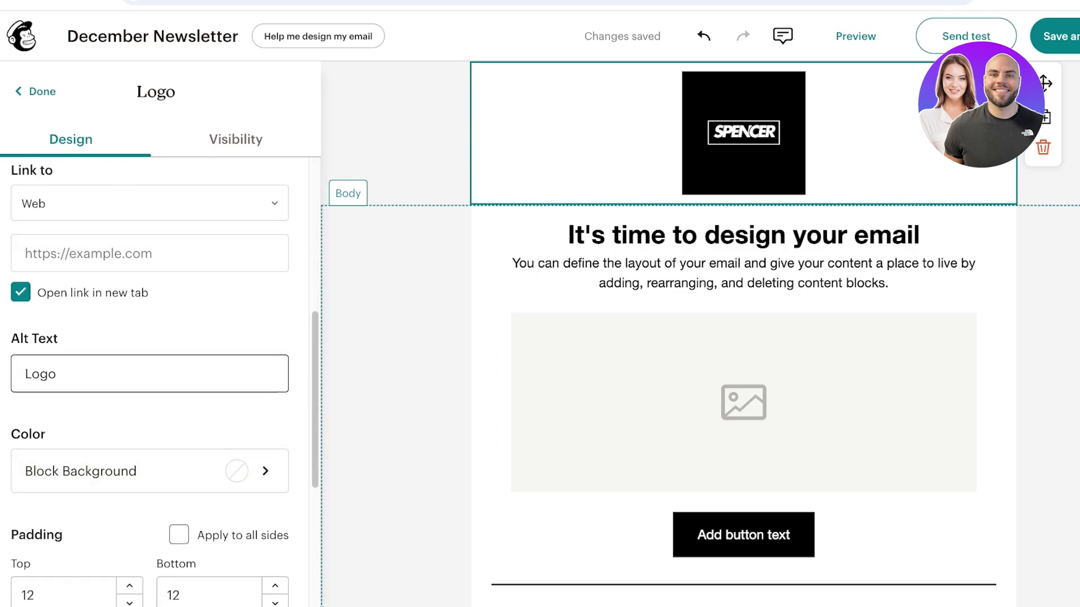
scroll(150, 374, up, 5)
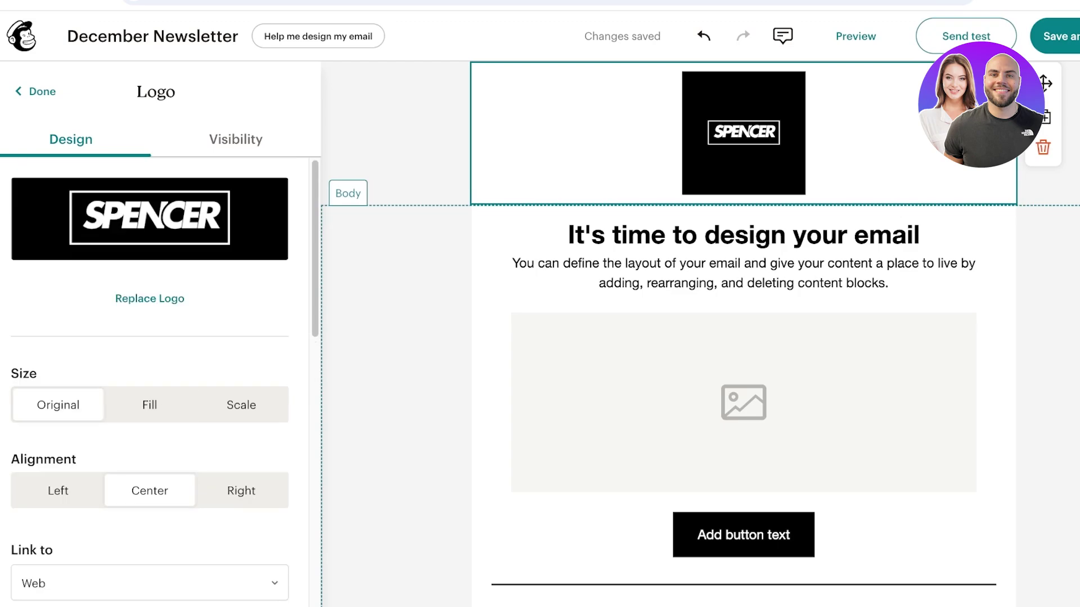
click(150, 405)
click(241, 405)
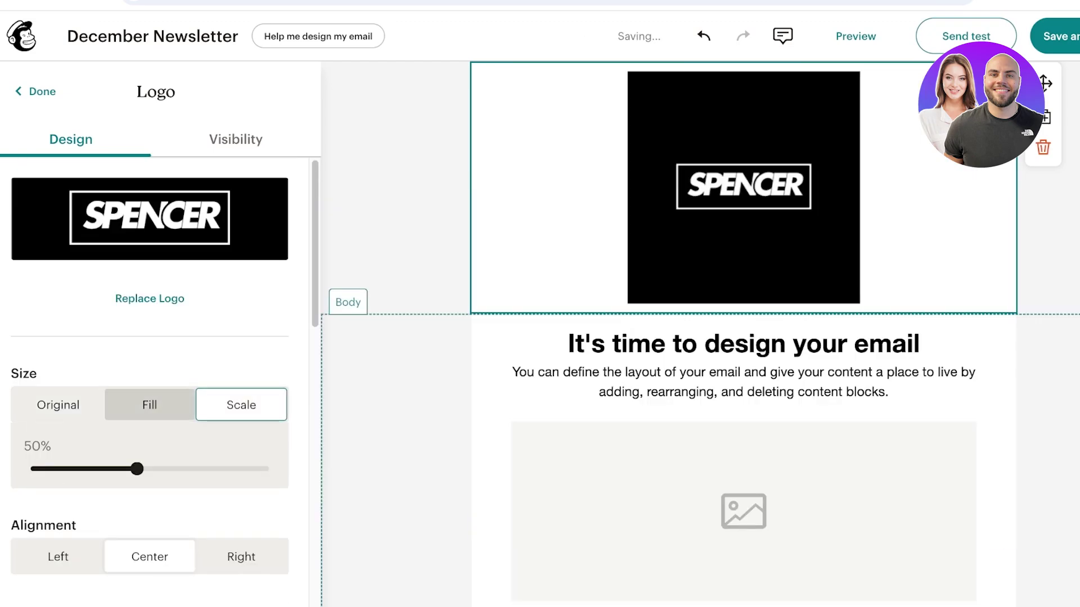
drag(137, 468, 54, 468)
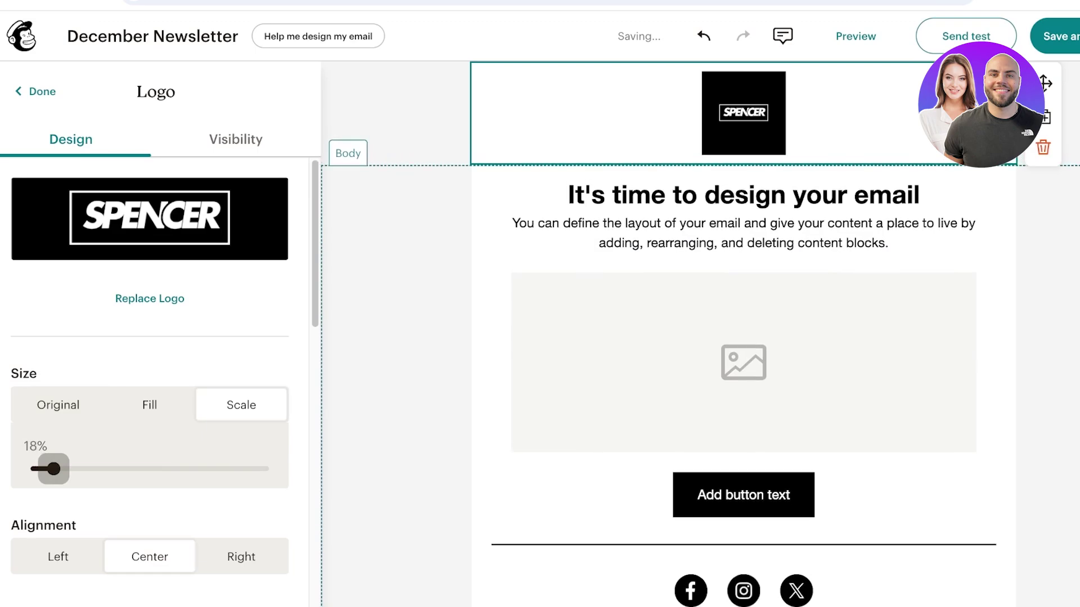
key(Escape)
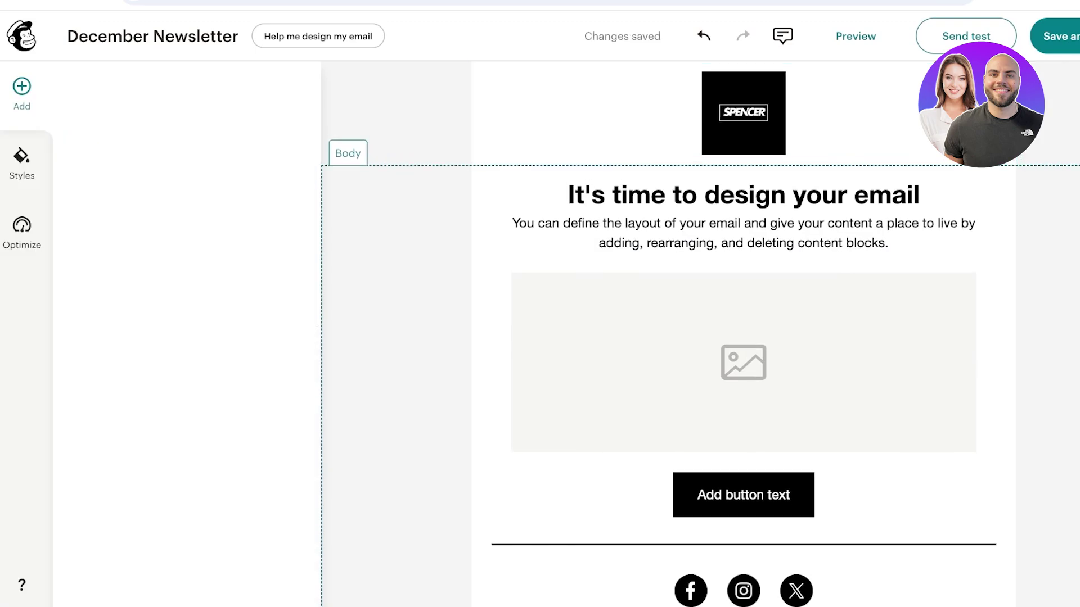
- Add a website link to the logo, entering 'wppe'
click(743, 113)
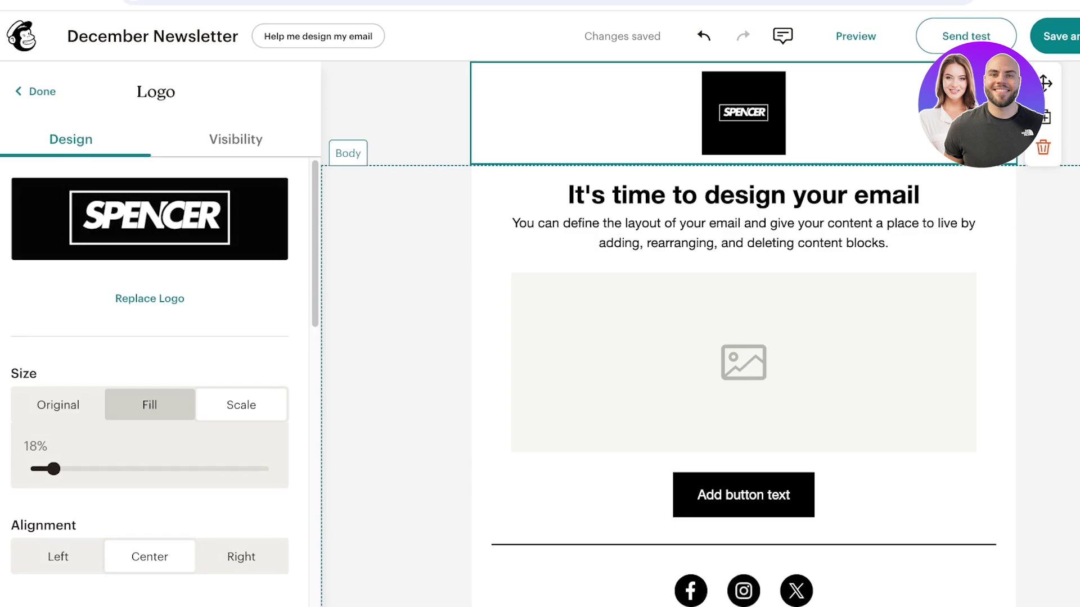
scroll(158, 366, down, 6)
click(150, 318)
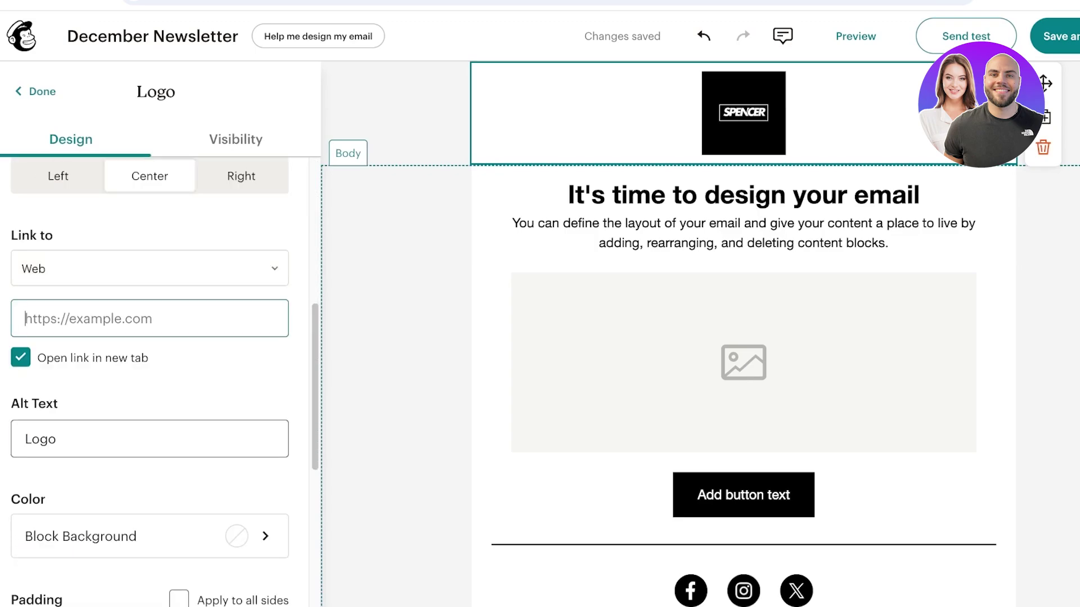
text(wppe)
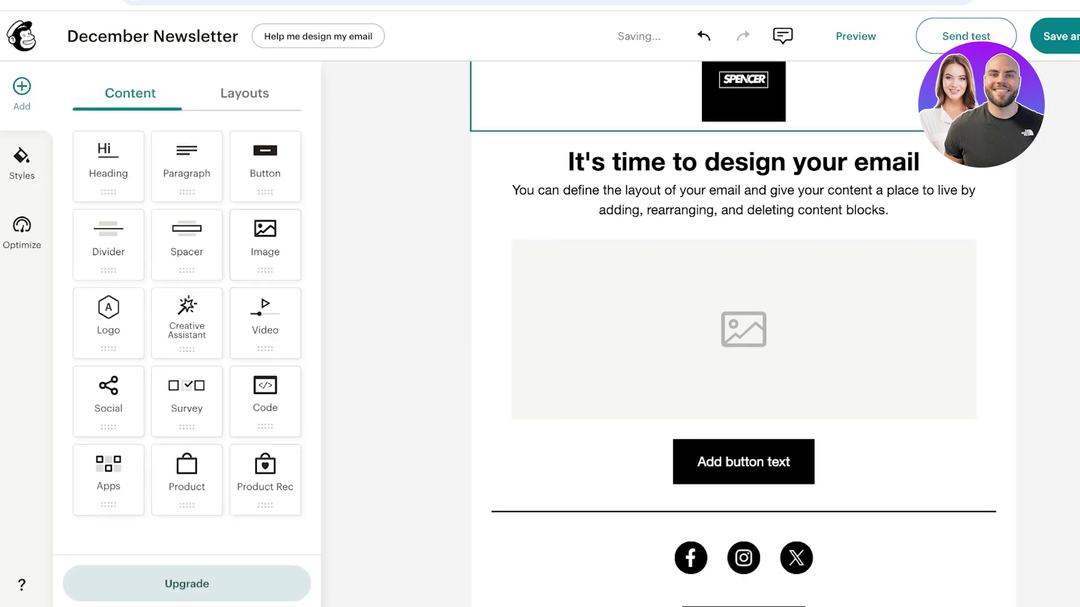
- Give the logo header block a black background
scroll(149, 383, down, 15)
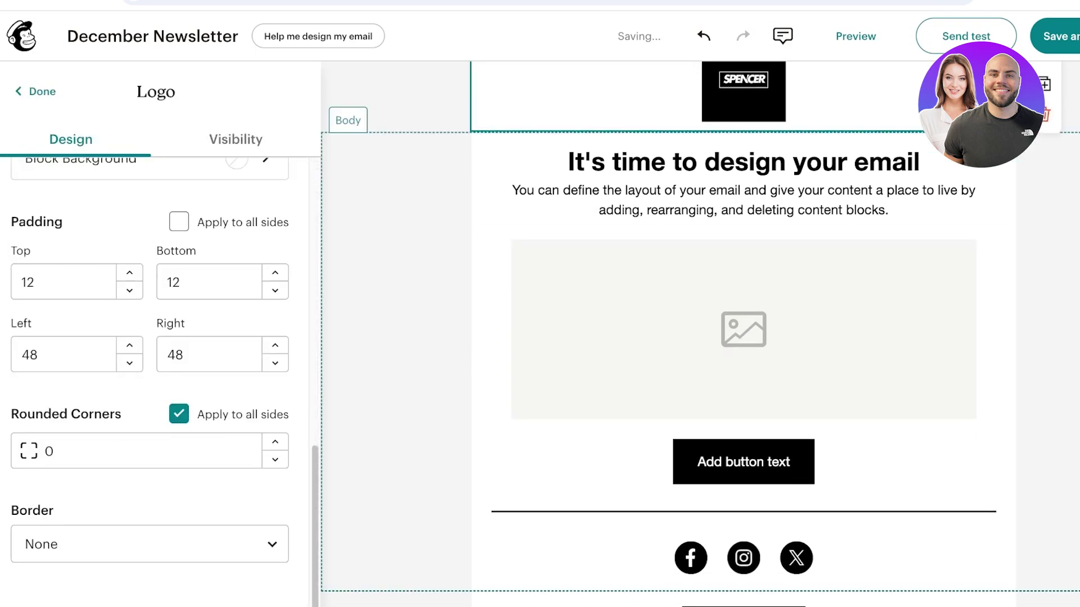
scroll(149, 225, up, 1)
click(149, 193)
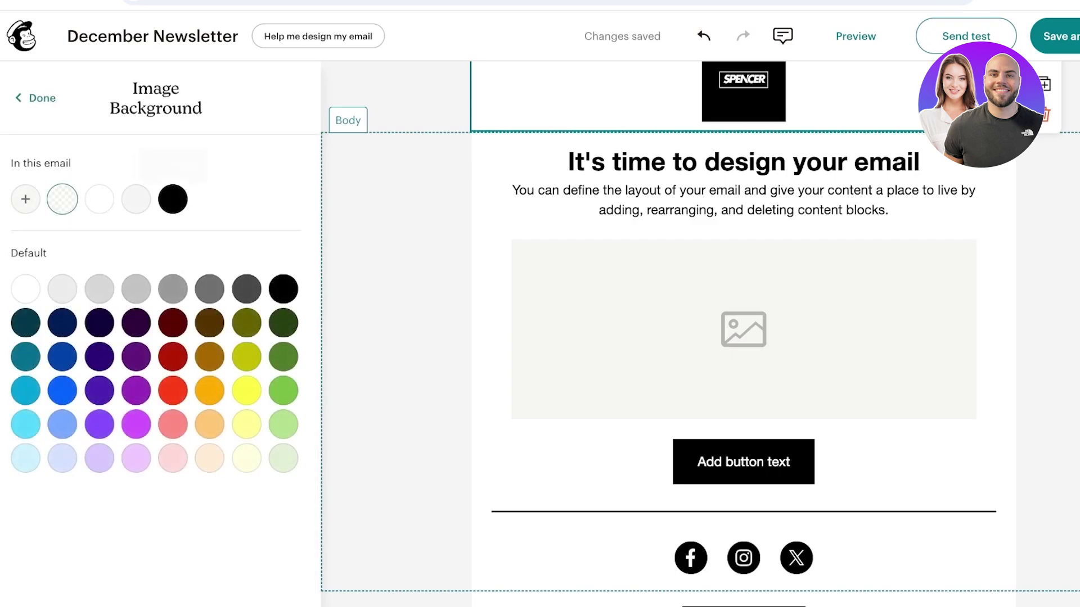
click(173, 200)
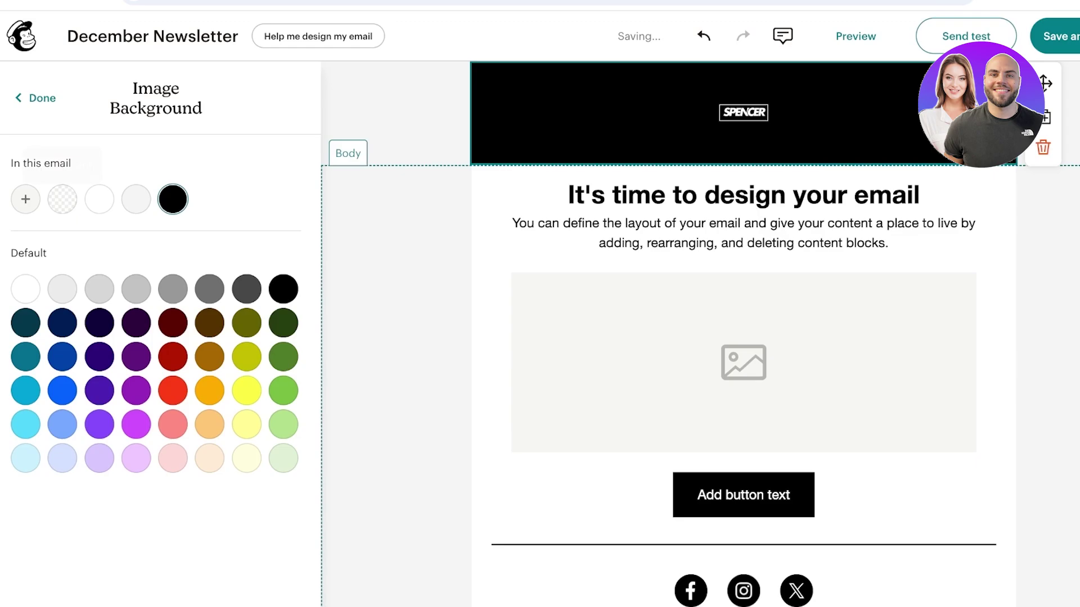
key(Escape)
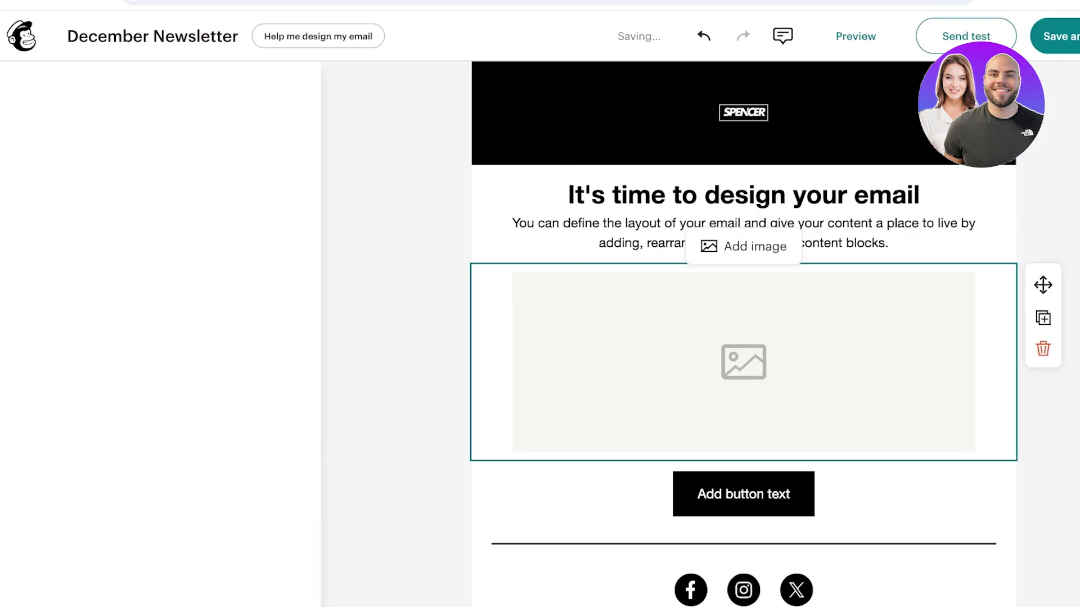
- Give the intro text block a black background and clear its template heading
click(569, 194)
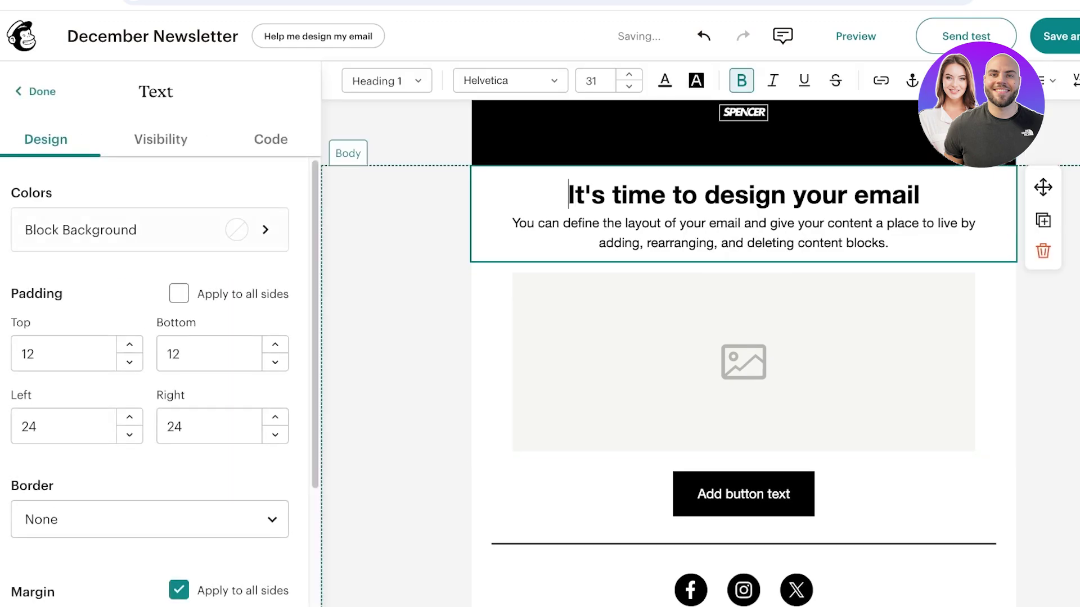
click(152, 230)
click(282, 288)
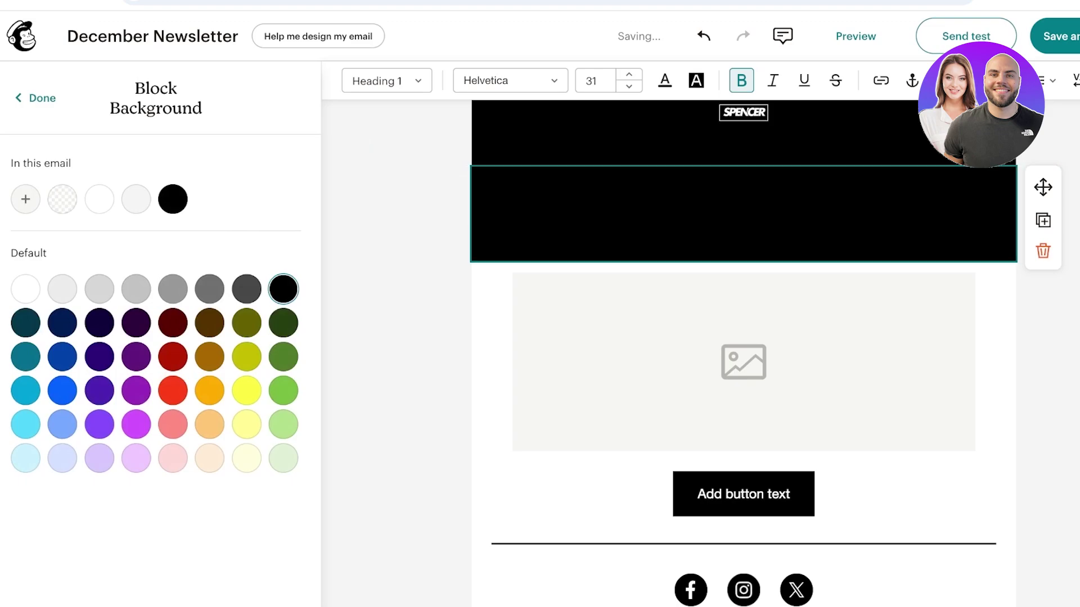
click(35, 98)
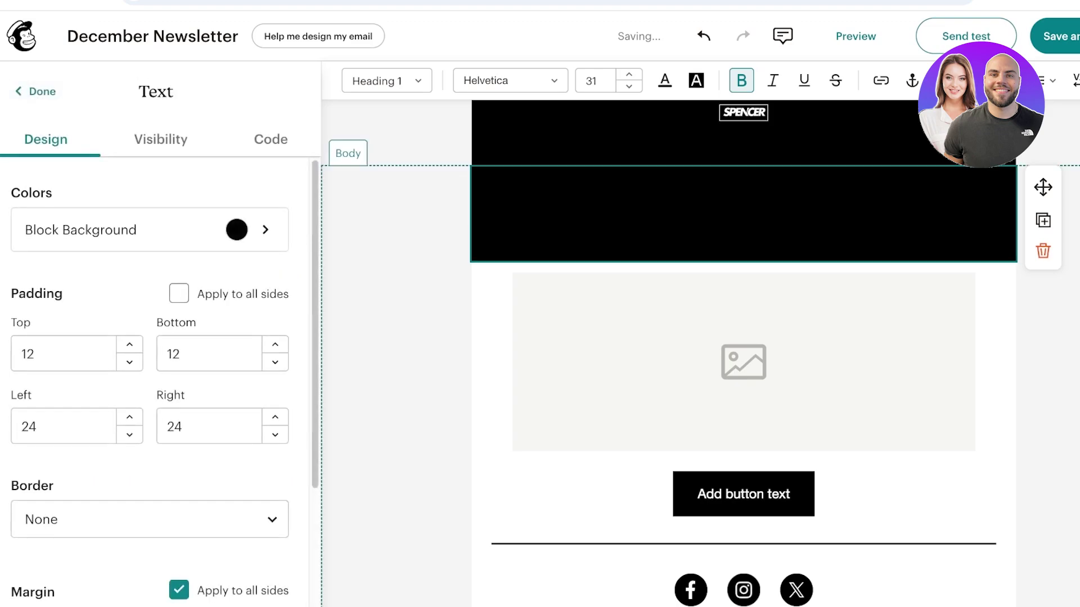
scroll(150, 351, down, 1)
scroll(150, 352, up, 3)
key(ctrl+a)
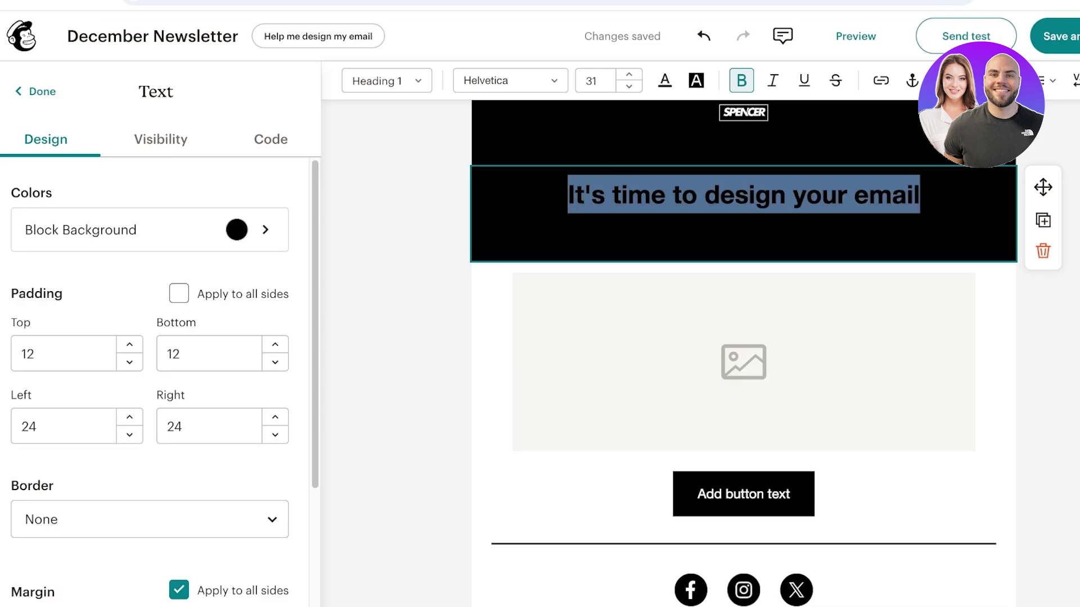
key(BackSpace)
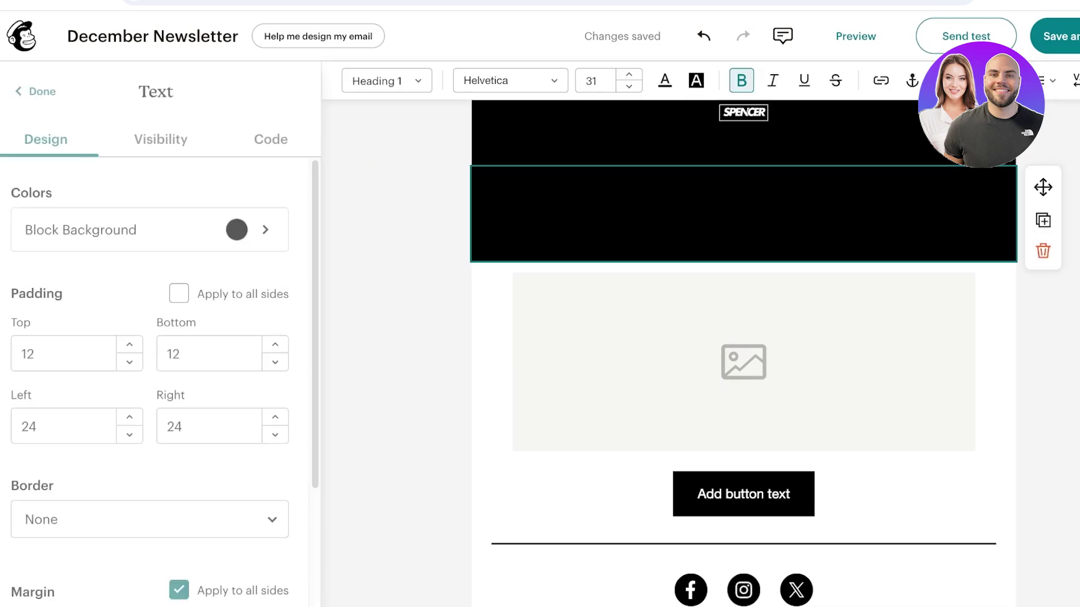
- Delete the emptied block, add a Heading block below the logo and type 'December News'
scroll(150, 351, down, 4)
scroll(149, 352, up, 4)
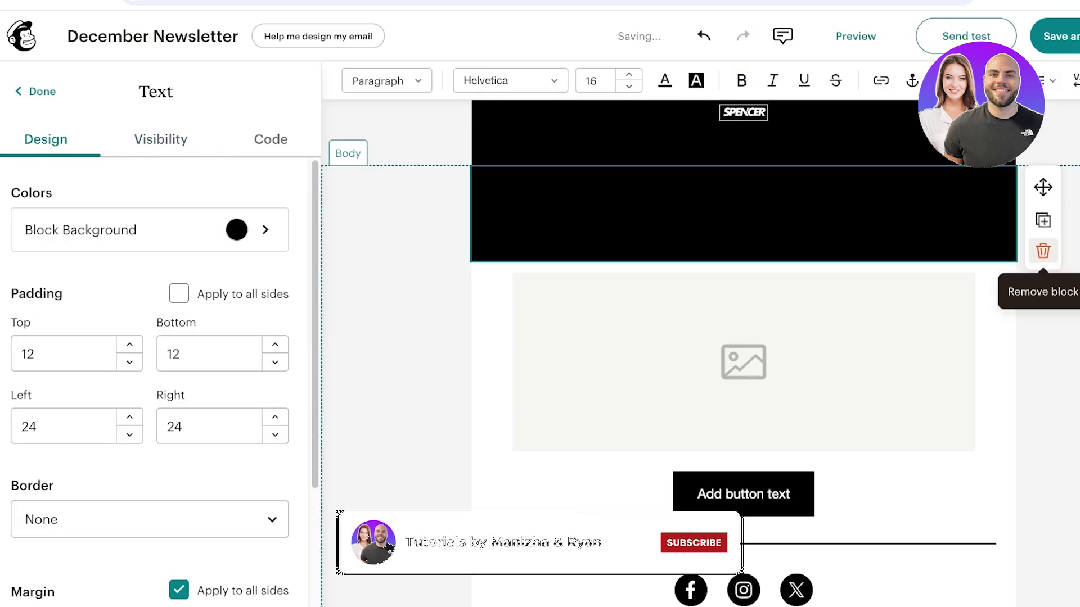
click(1043, 251)
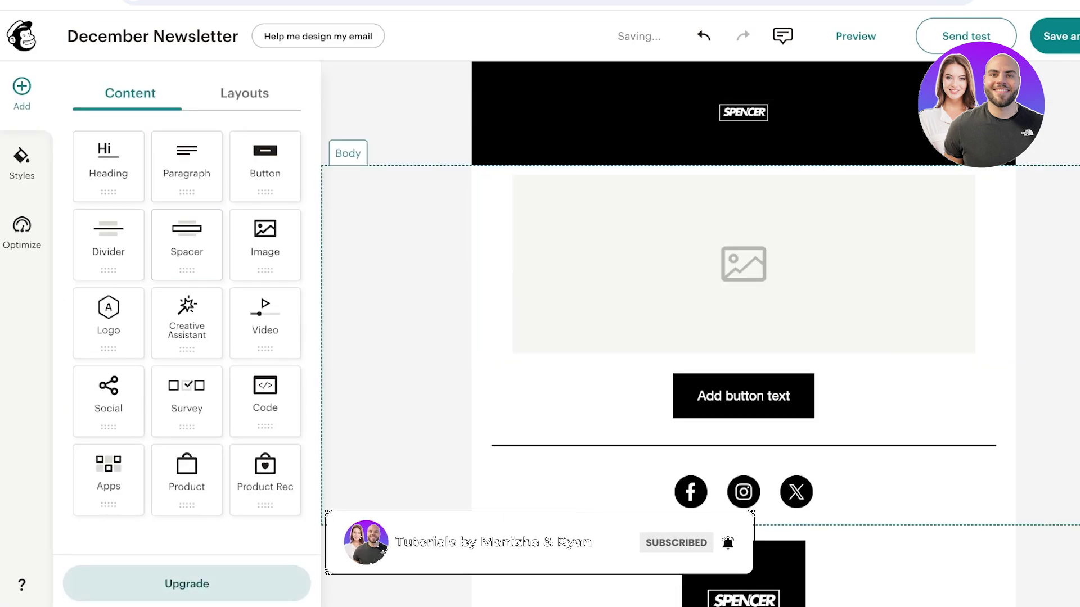
drag(108, 166, 562, 186)
click(743, 193)
text(A)
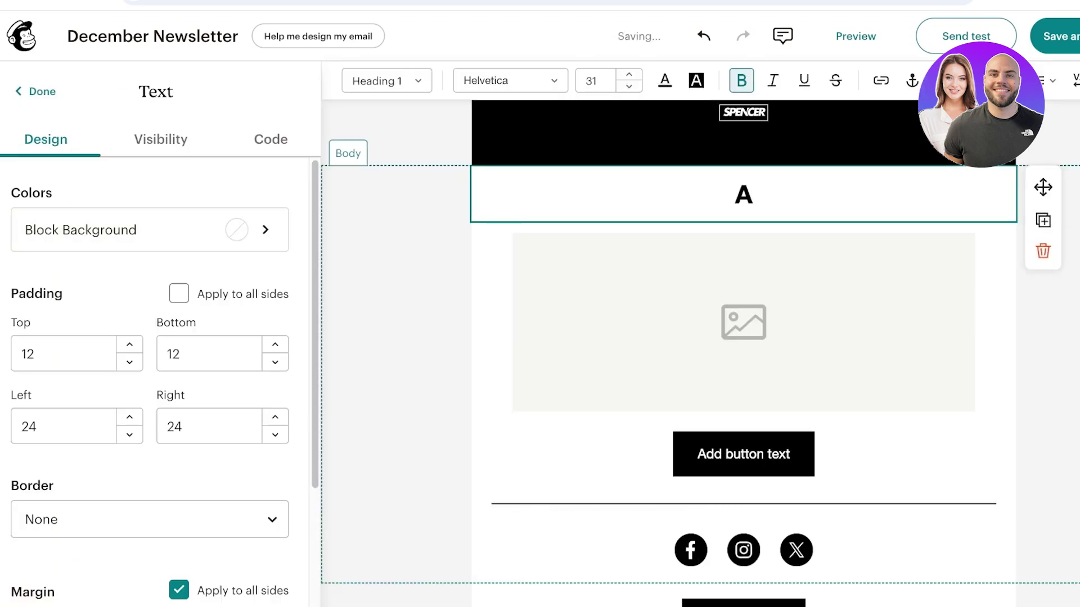
key(BackSpace)
text(D)
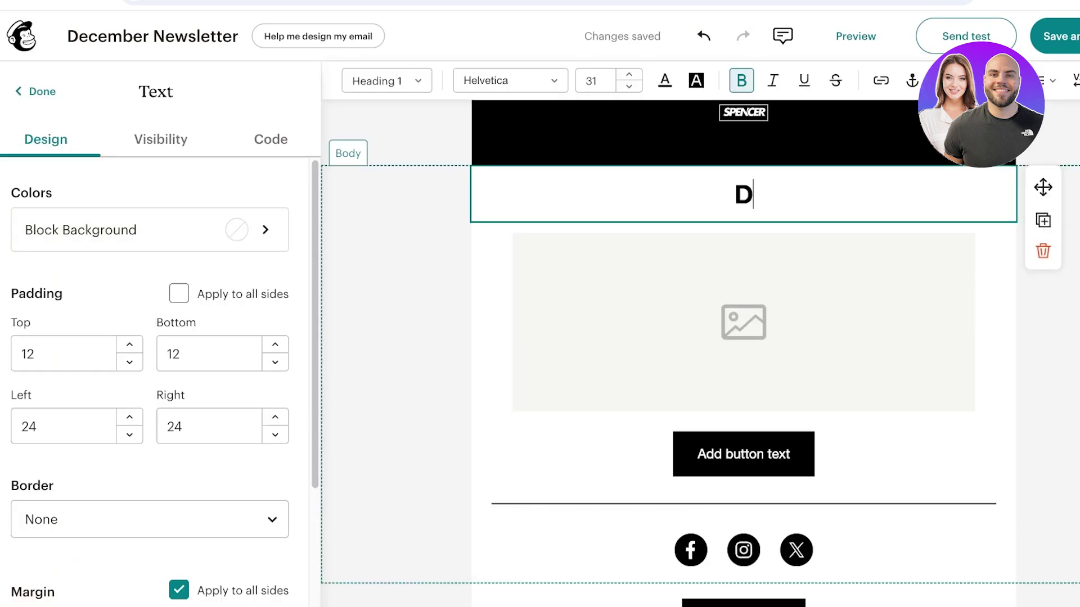
text(ecember News)
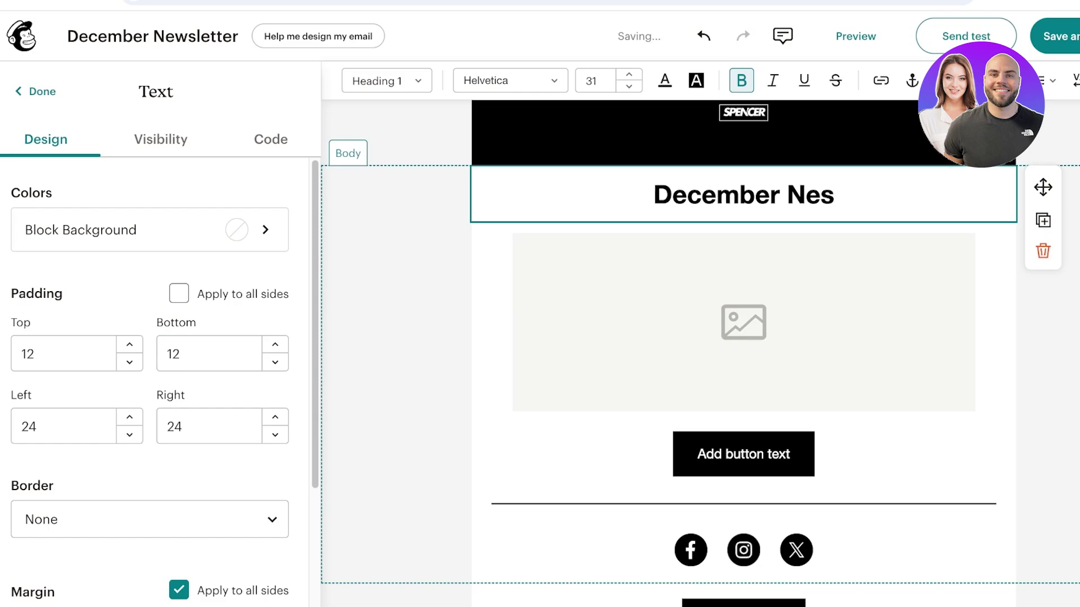
- Finish the heading as 'December Newsletter' and make its text white
key(BackSpace)
text(wsletter)
click(644, 194)
key(ctrl+a)
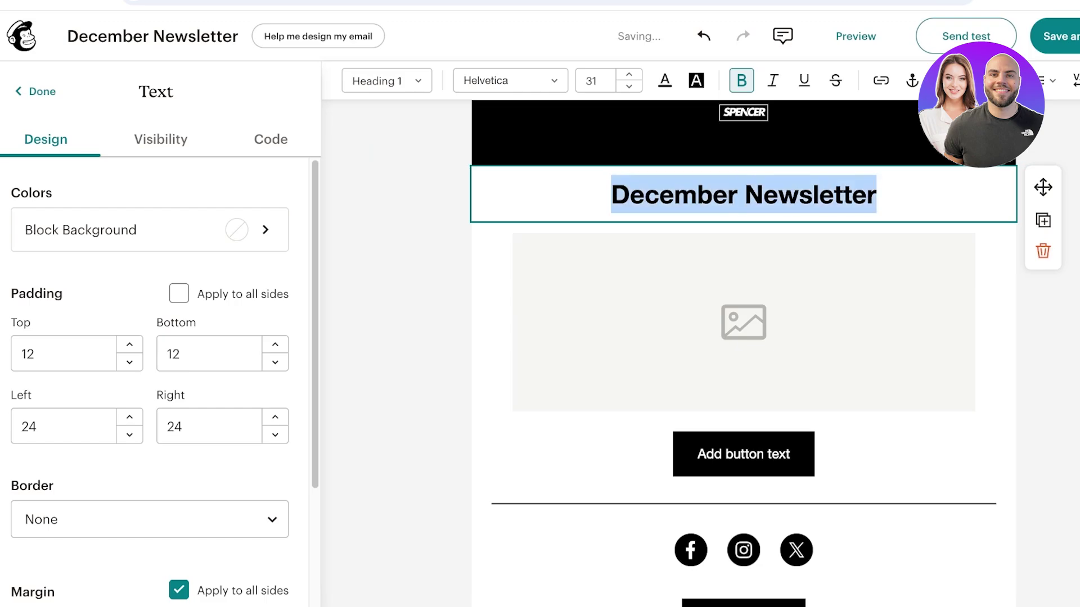
click(665, 80)
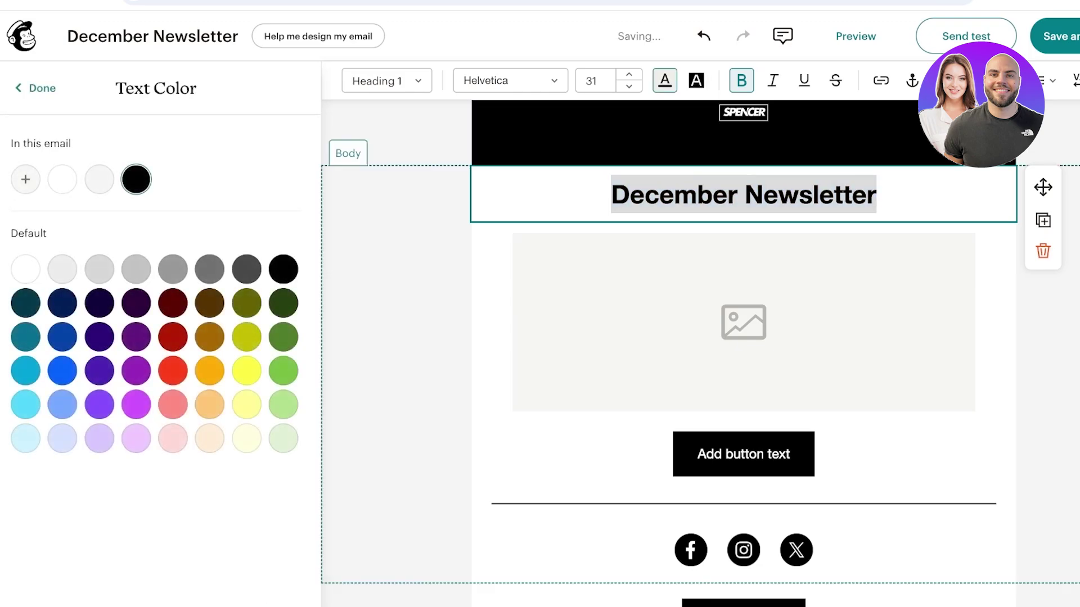
click(26, 268)
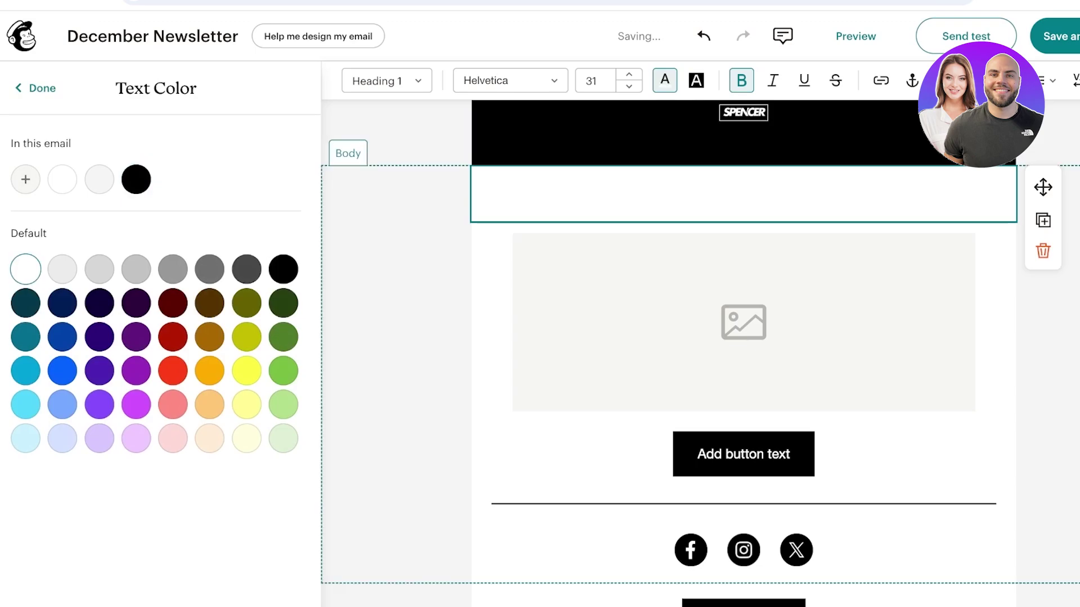
- Give the heading block a black background to match the logo header
click(35, 87)
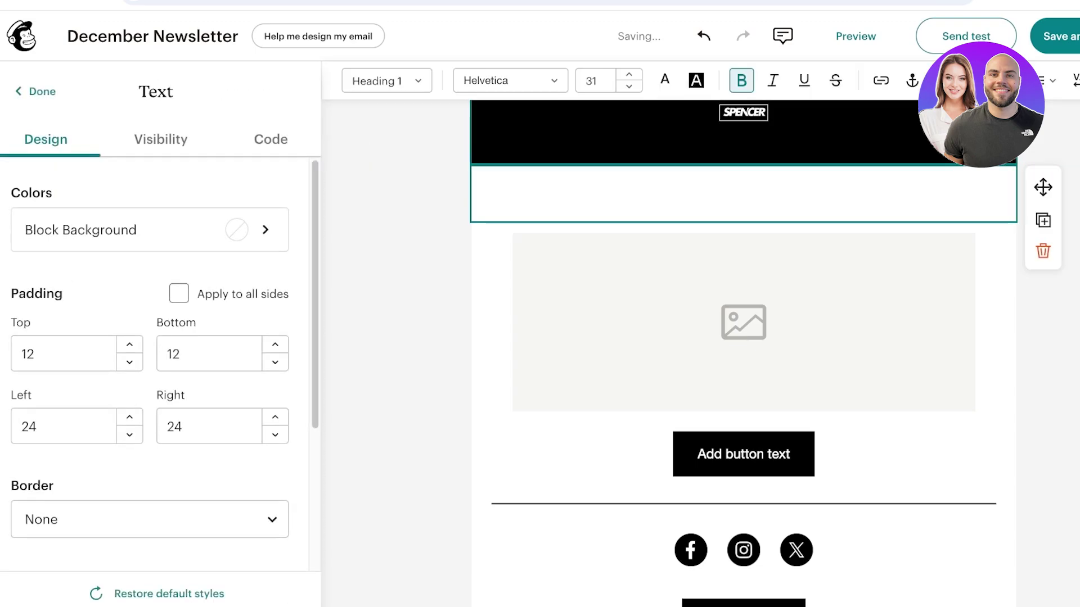
click(150, 230)
click(173, 199)
click(34, 98)
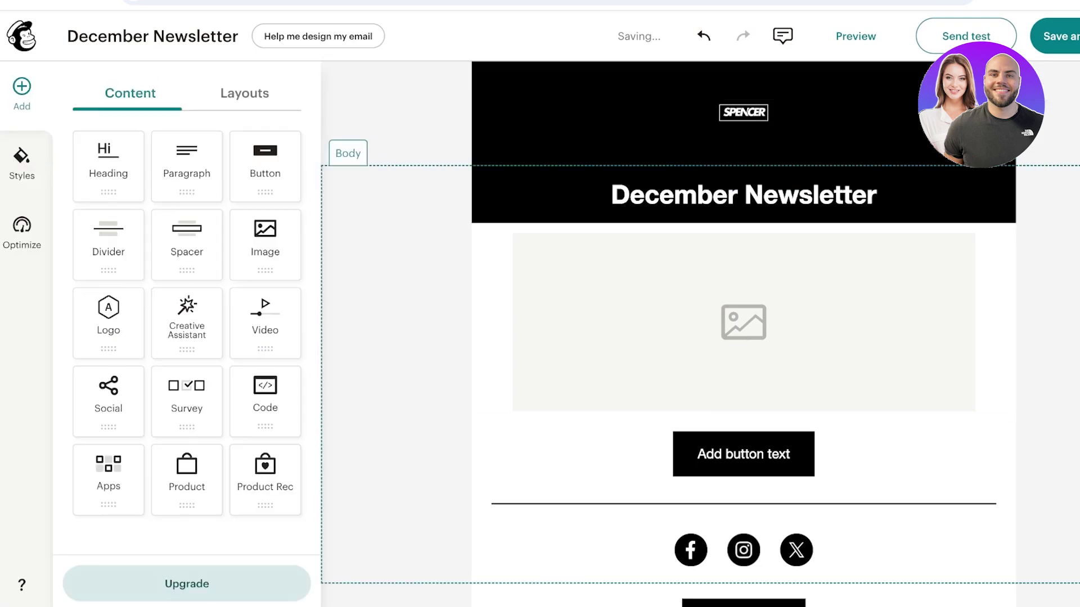
click(875, 194)
click(34, 92)
click(744, 322)
click(876, 194)
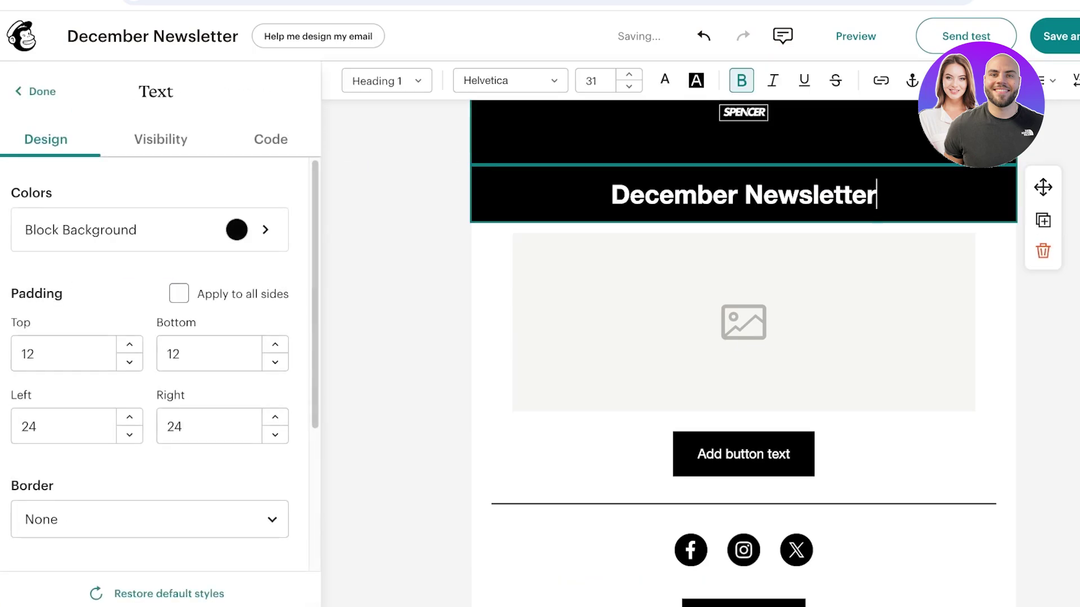
click(743, 130)
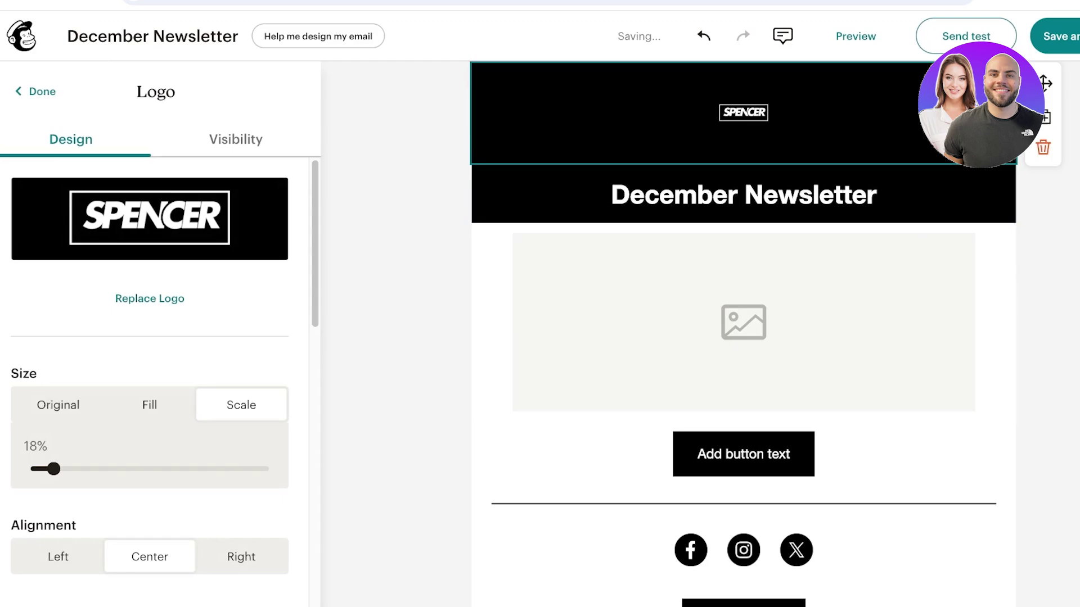
- Upload the eyeshadow-palette photo into the image block, scaled to 43% and right-aligned
click(834, 195)
click(744, 322)
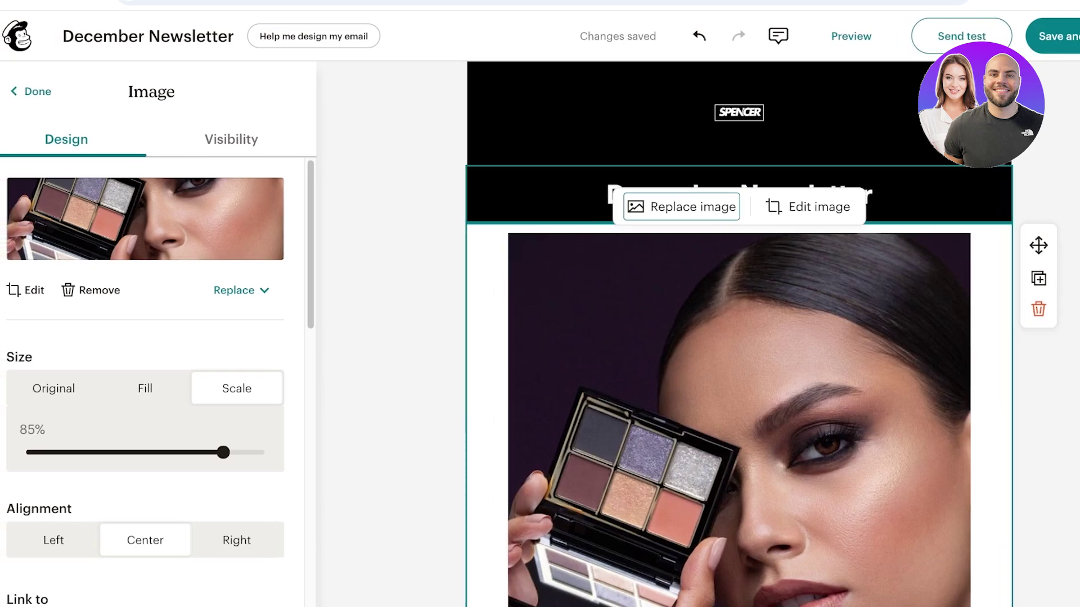
scroll(731, 337, down, 1)
drag(224, 452, 113, 452)
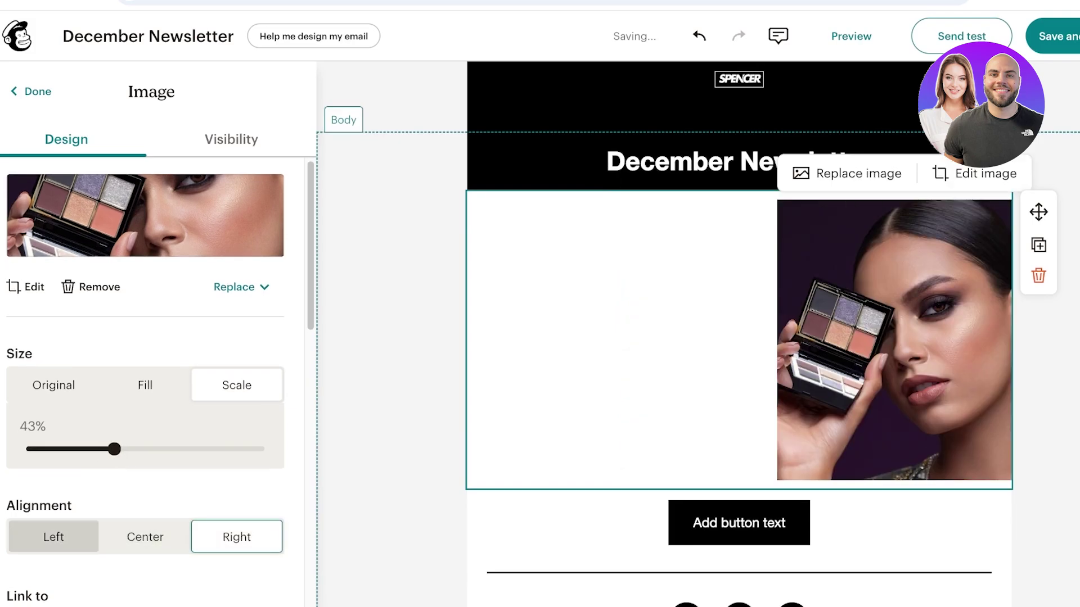
scroll(53, 537, down, 2)
scroll(145, 394, down, 8)
- Add an empty text block and a two-column layout below the heading
key(Escape)
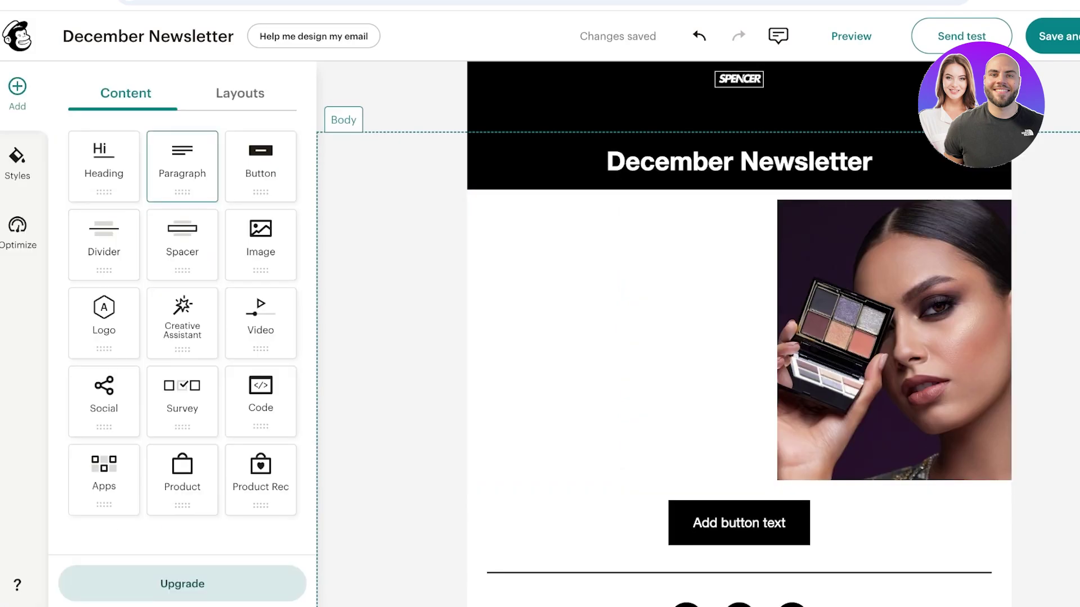
drag(624, 483, 625, 194)
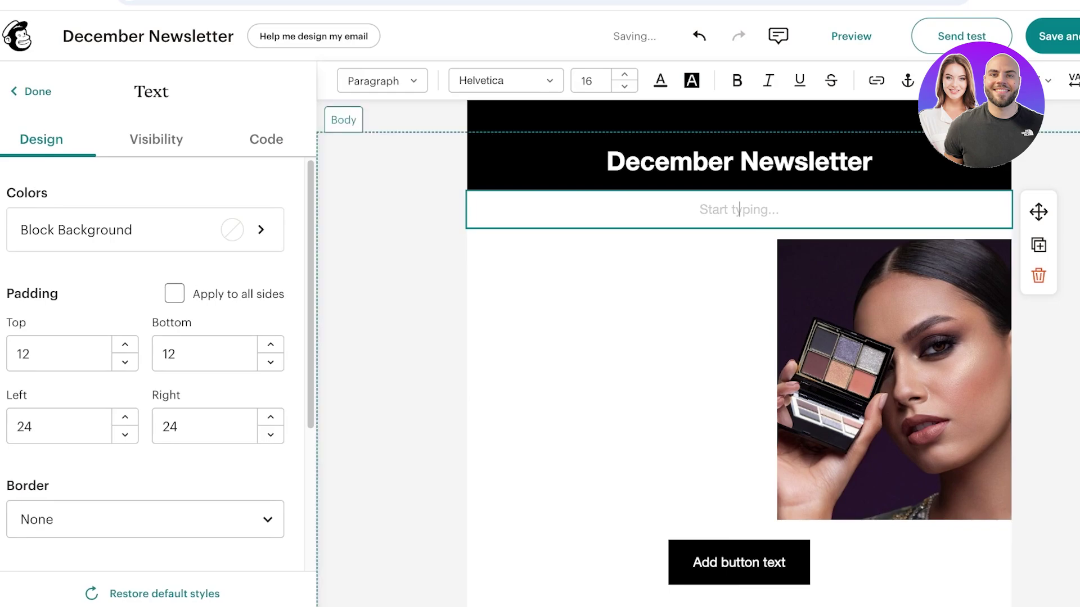
click(31, 91)
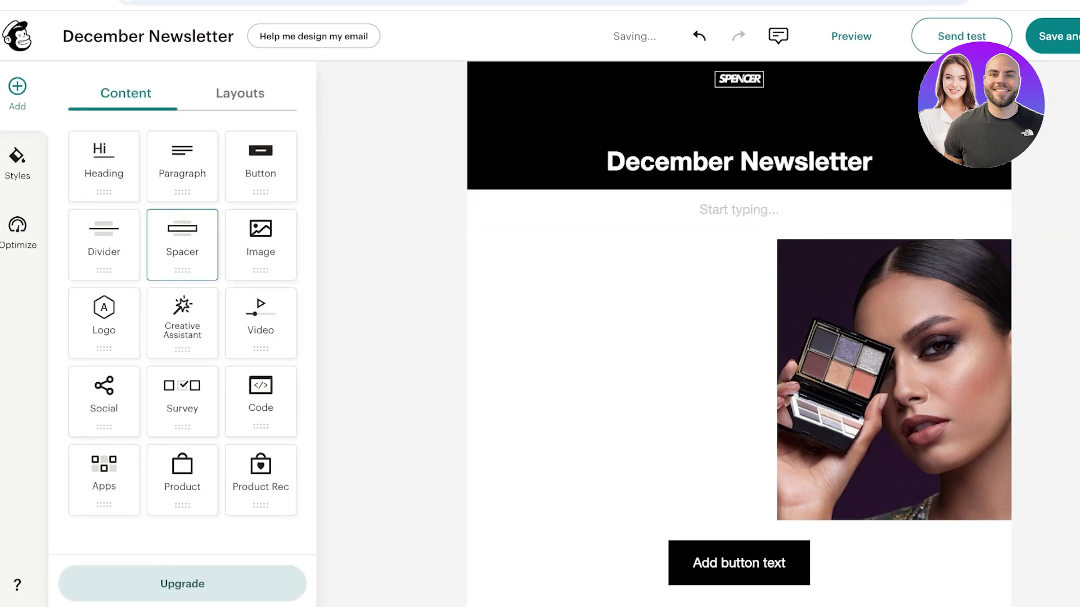
click(240, 93)
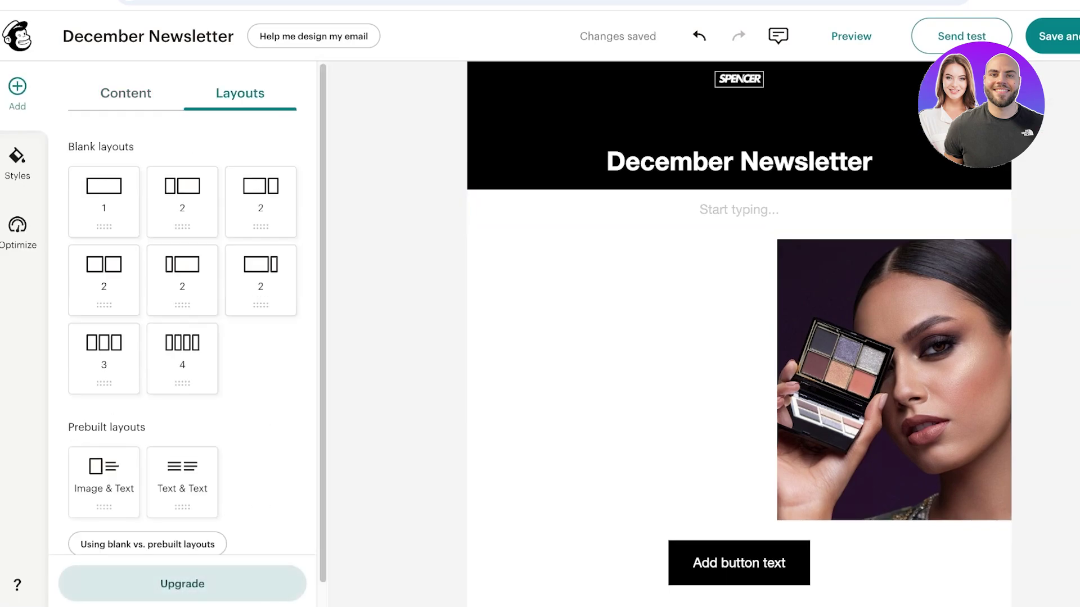
drag(182, 197, 182, 202)
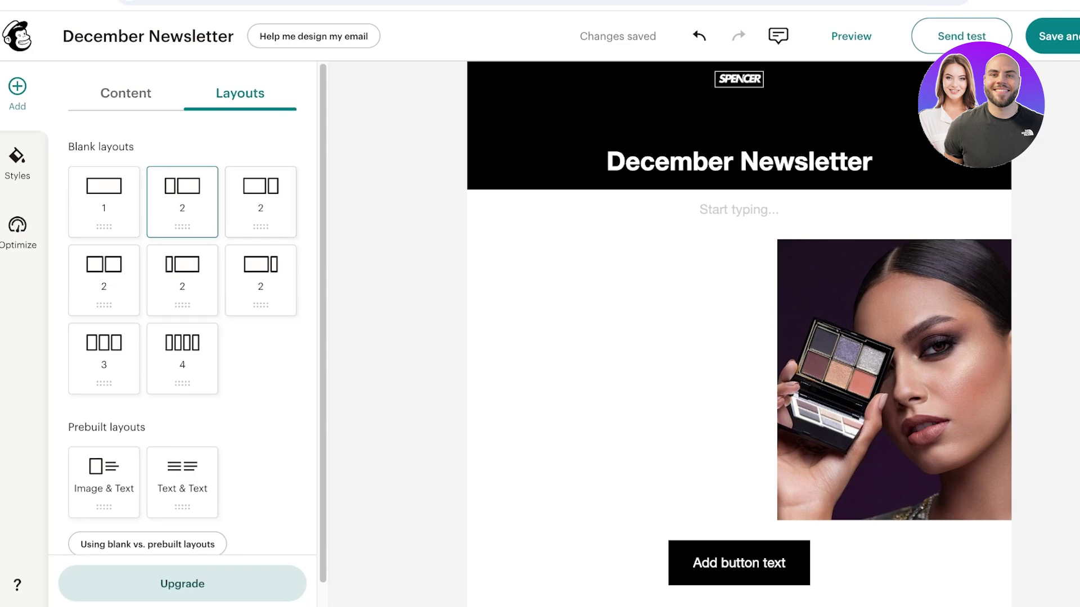
drag(261, 201, 262, 204)
drag(674, 135, 675, 231)
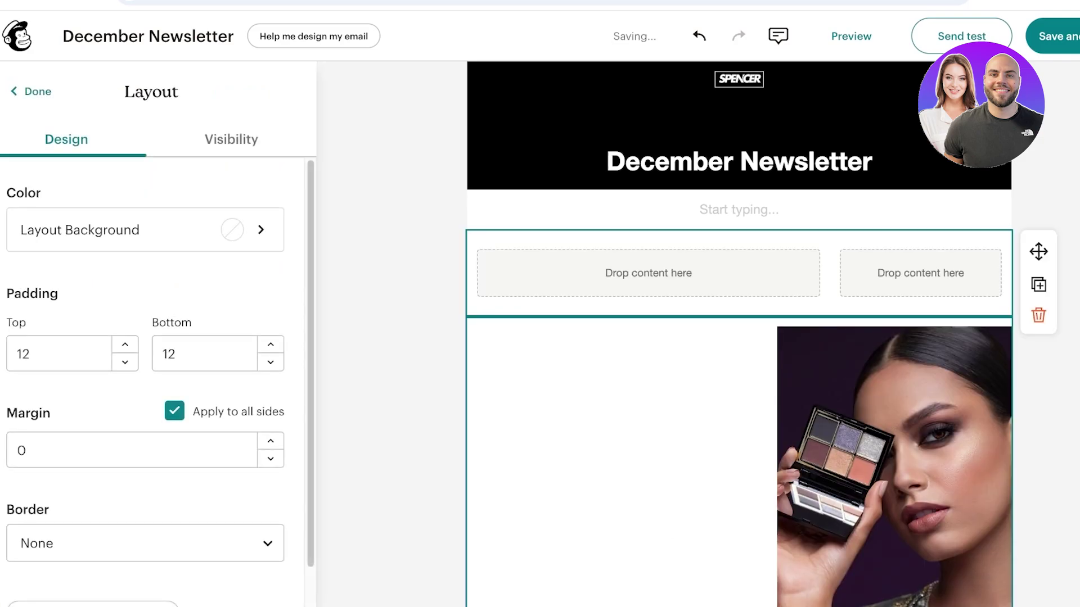
- Delete the old photo block and the stray empty text block
click(894, 467)
click(1039, 403)
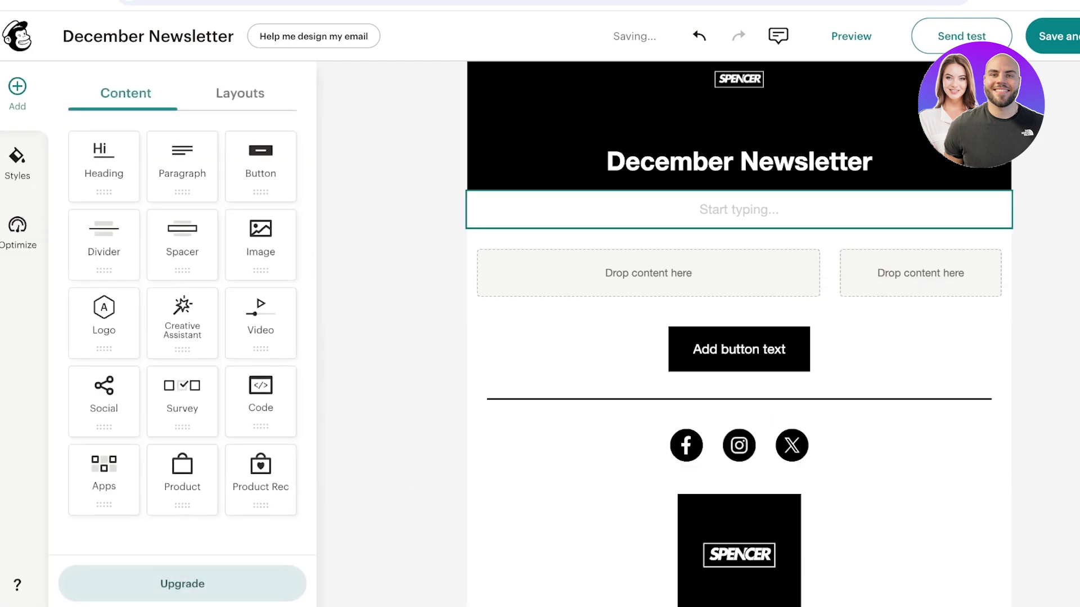
click(739, 209)
click(1037, 280)
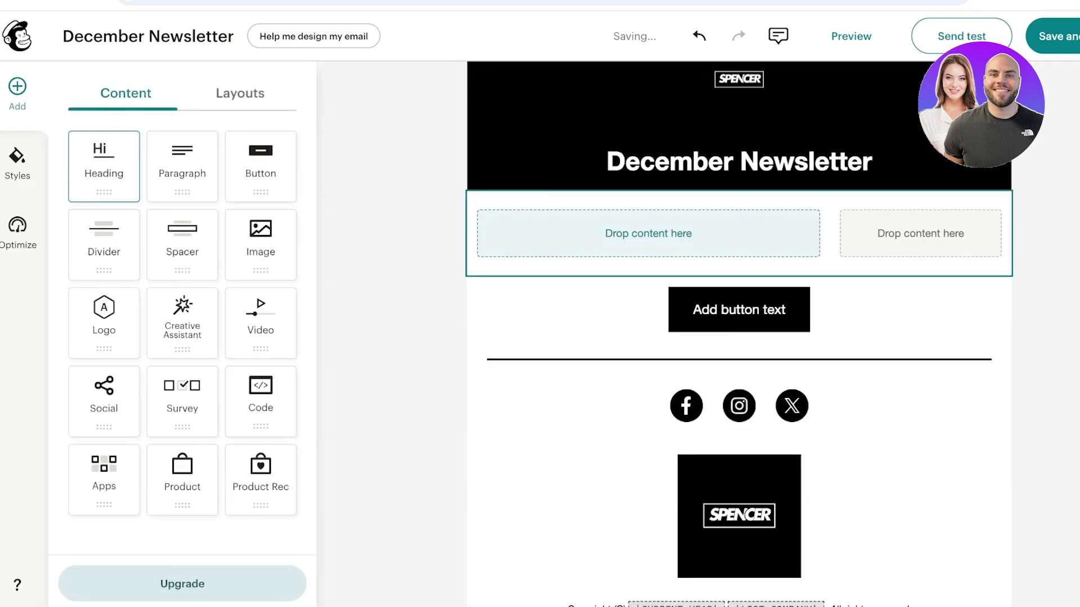
- Put a text block in the left column and the uploaded makeup photo in the right
click(182, 166)
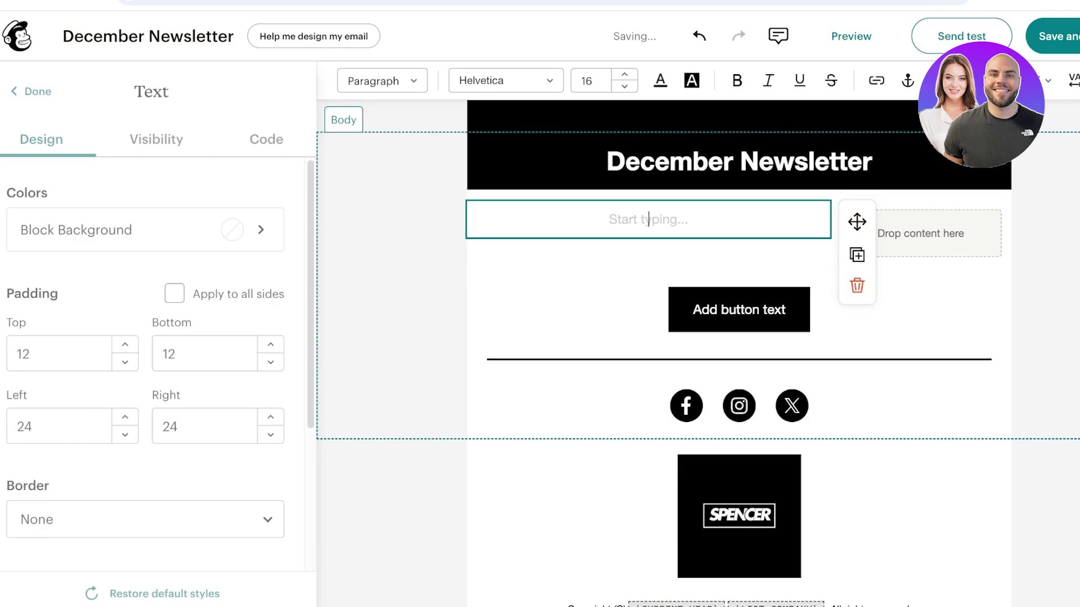
click(33, 92)
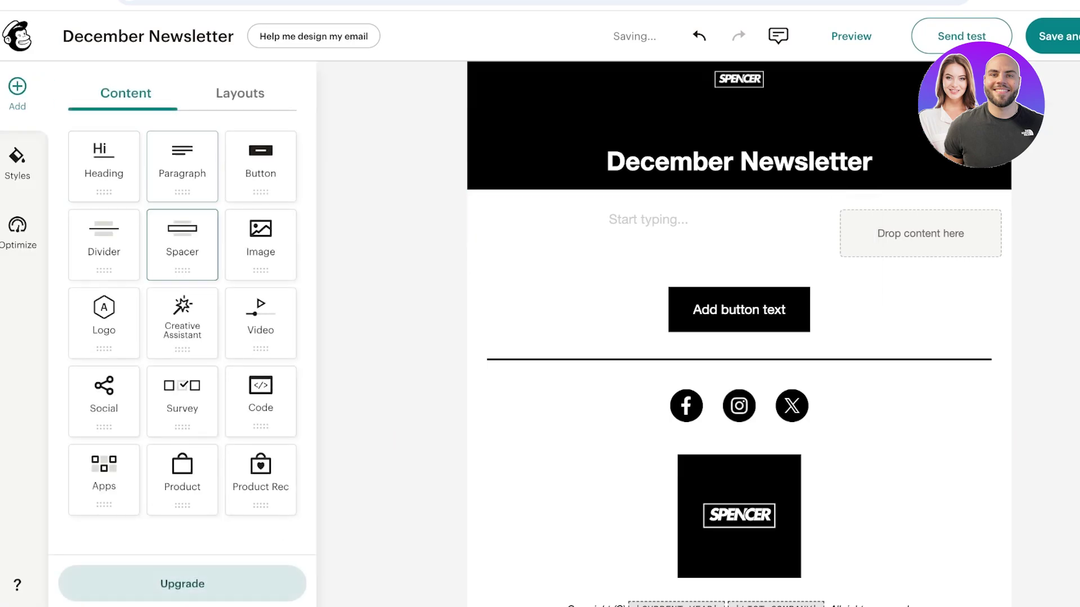
drag(260, 241, 920, 233)
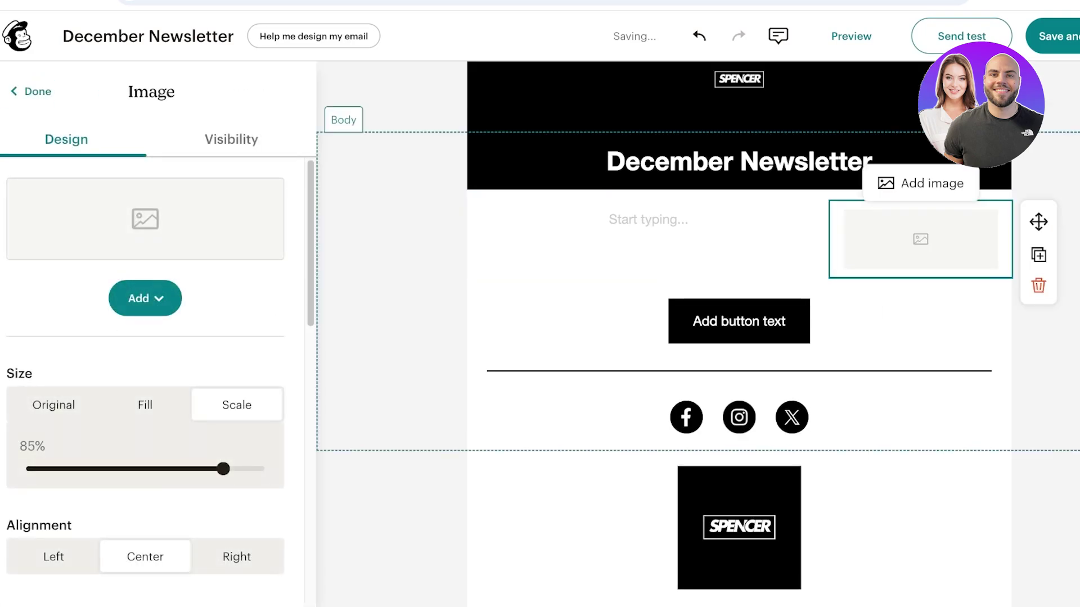
click(145, 298)
click(168, 383)
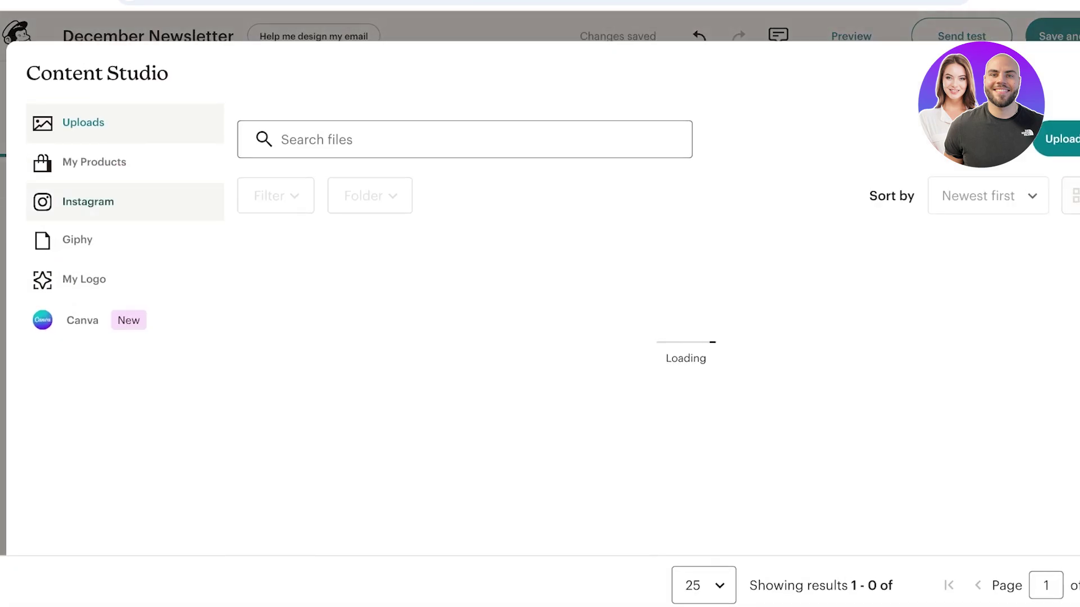
click(215, 324)
click(1029, 139)
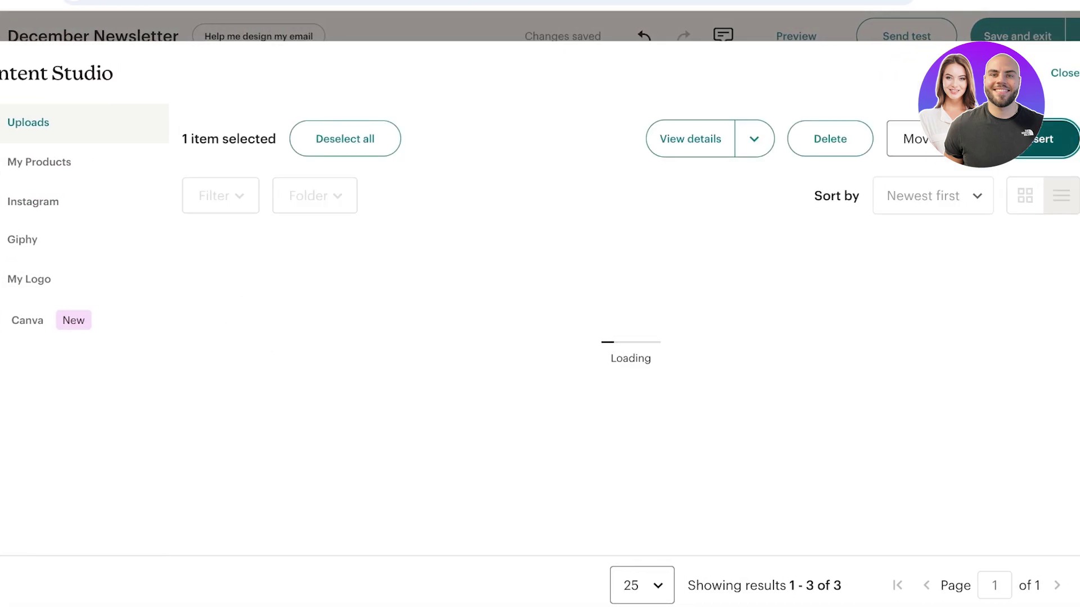
click(593, 220)
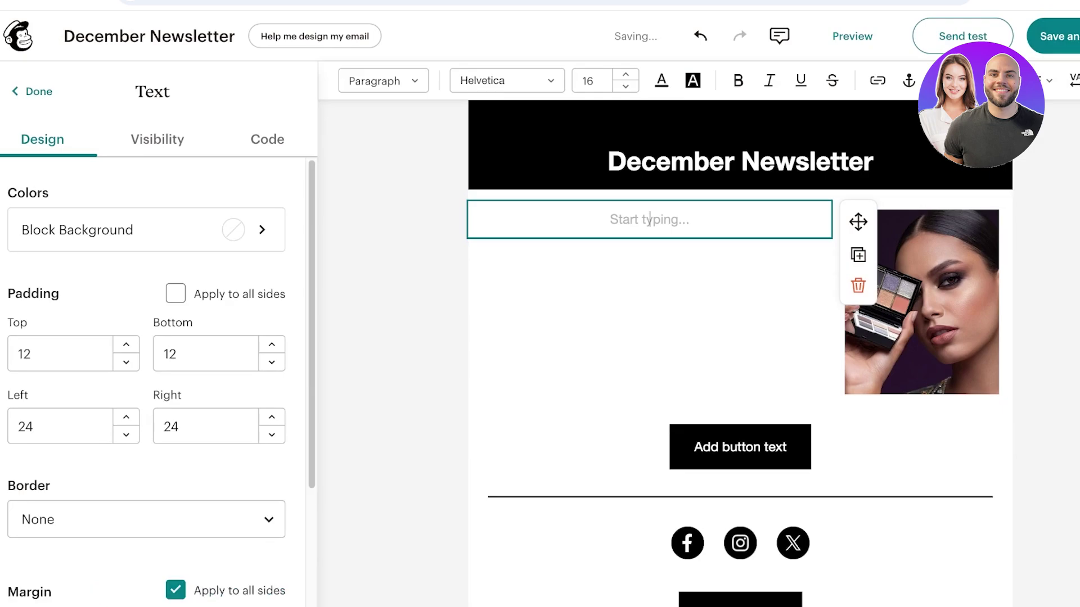
- Type 'December brings back the blues, so lets color me blue!' followed by a line of dots
text(December brints)
key(BackSpace)
key(BackSpace)
text(gs th)
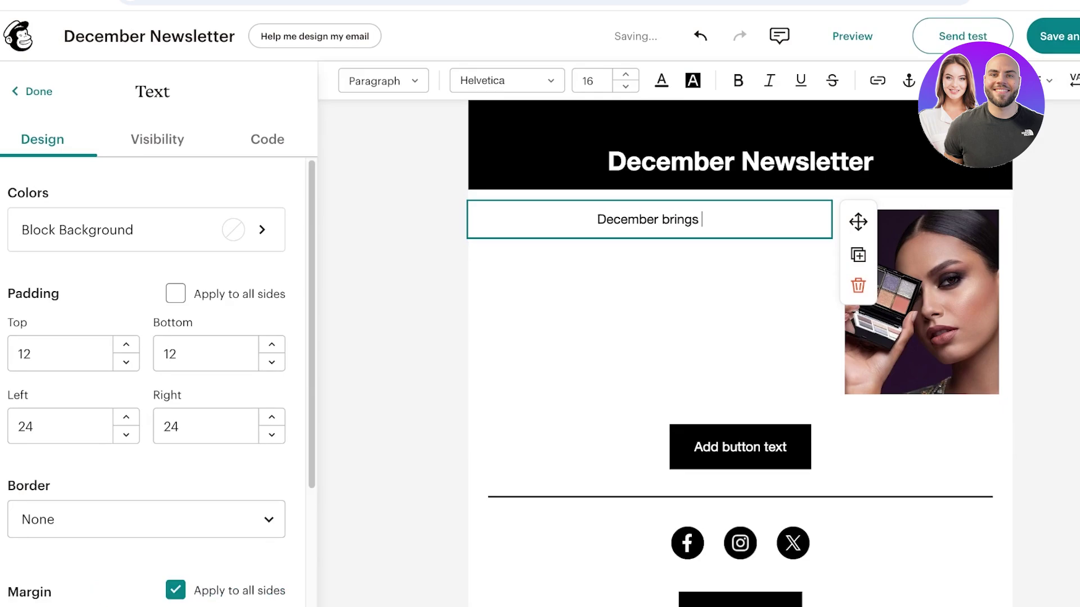
key(BackSpace)
key(BackSpace)
text(back the blues,)
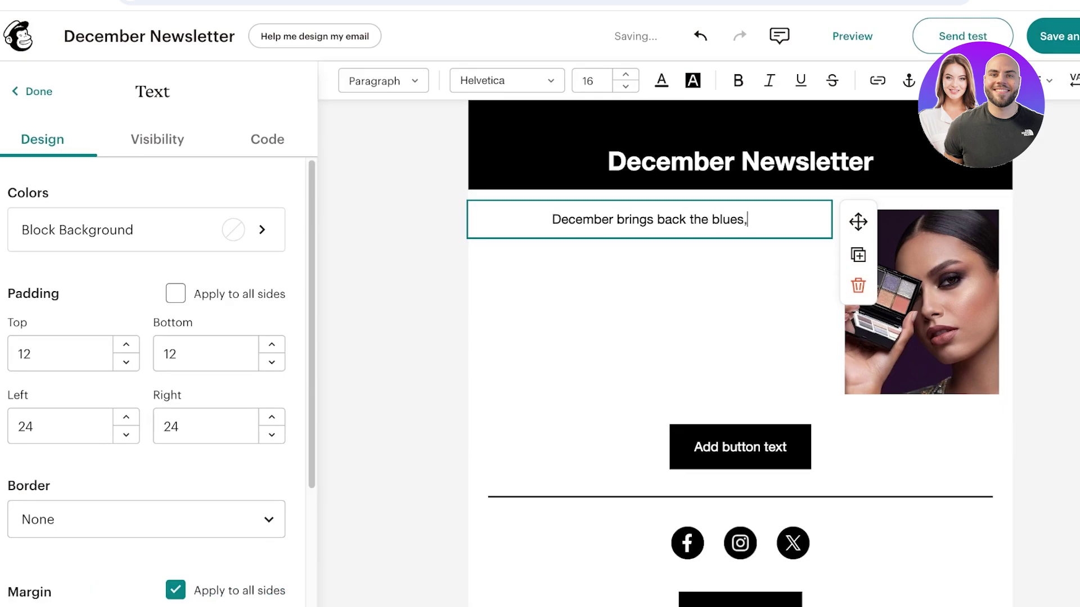
text( so lets color )
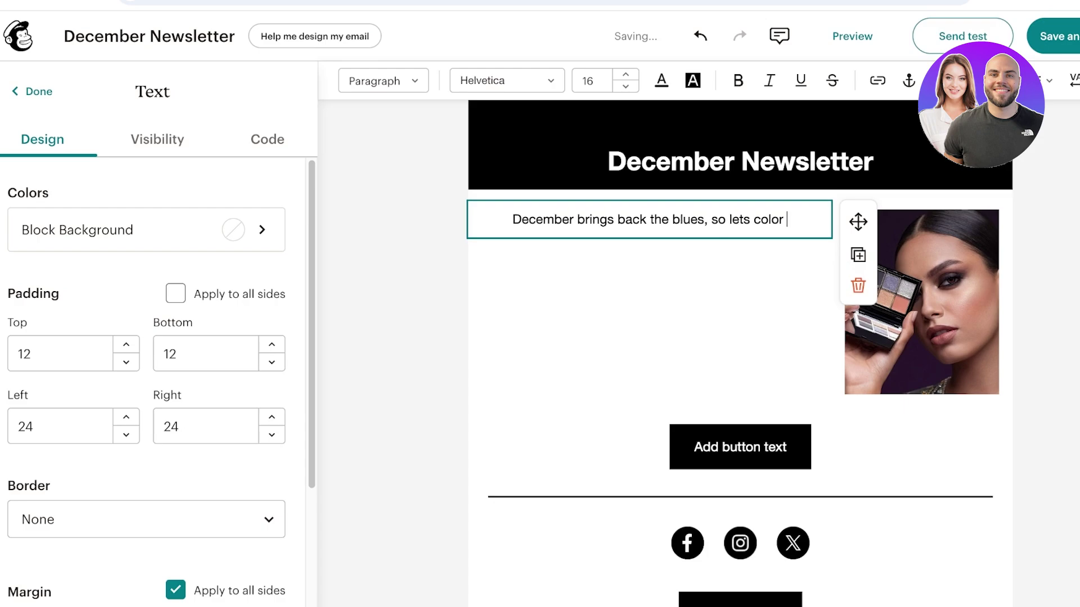
text(me bluw)
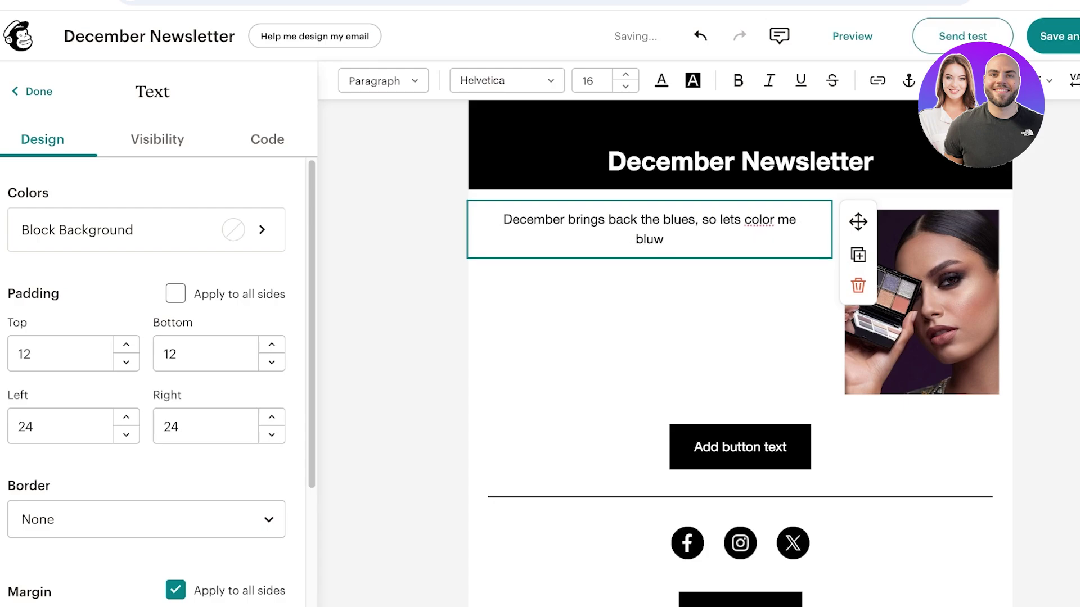
key(BackSpace)
text(e!)
key(Return)
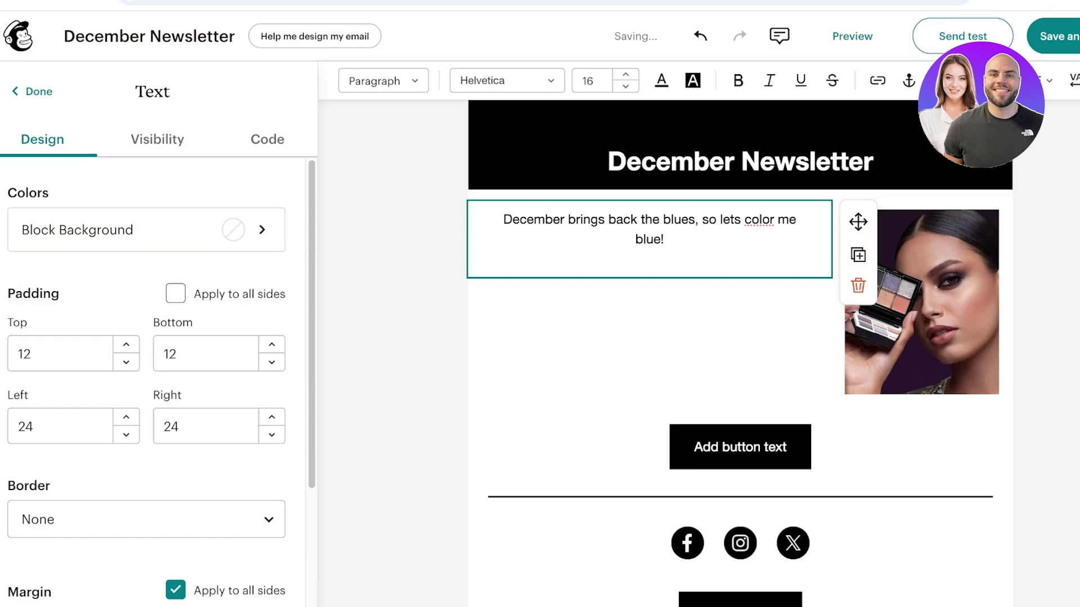
text(. . . . . . .)
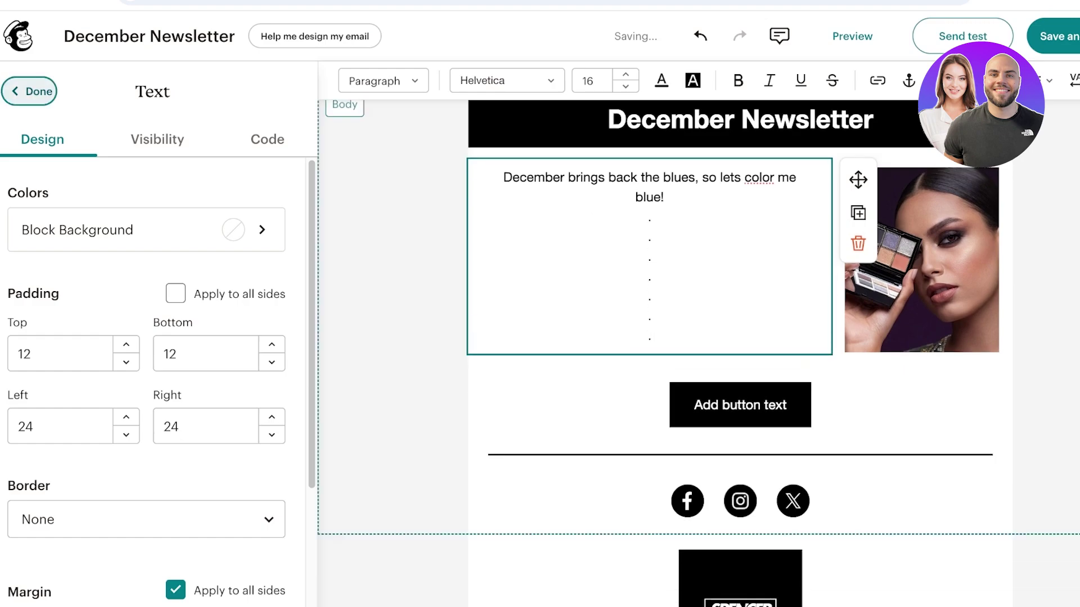
click(32, 92)
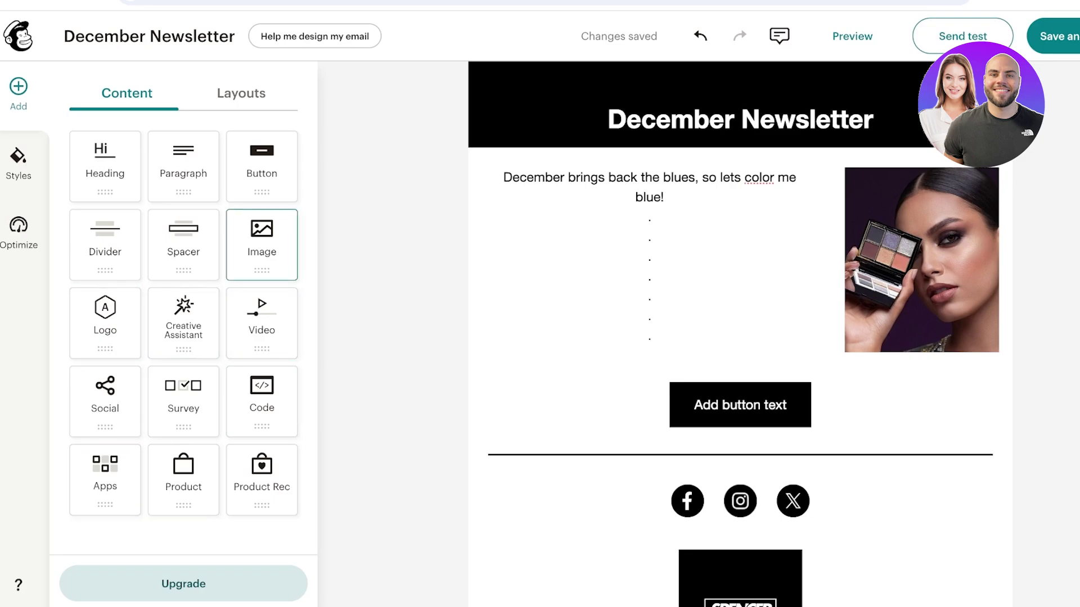
- Remove the social icons row from the footer
click(241, 92)
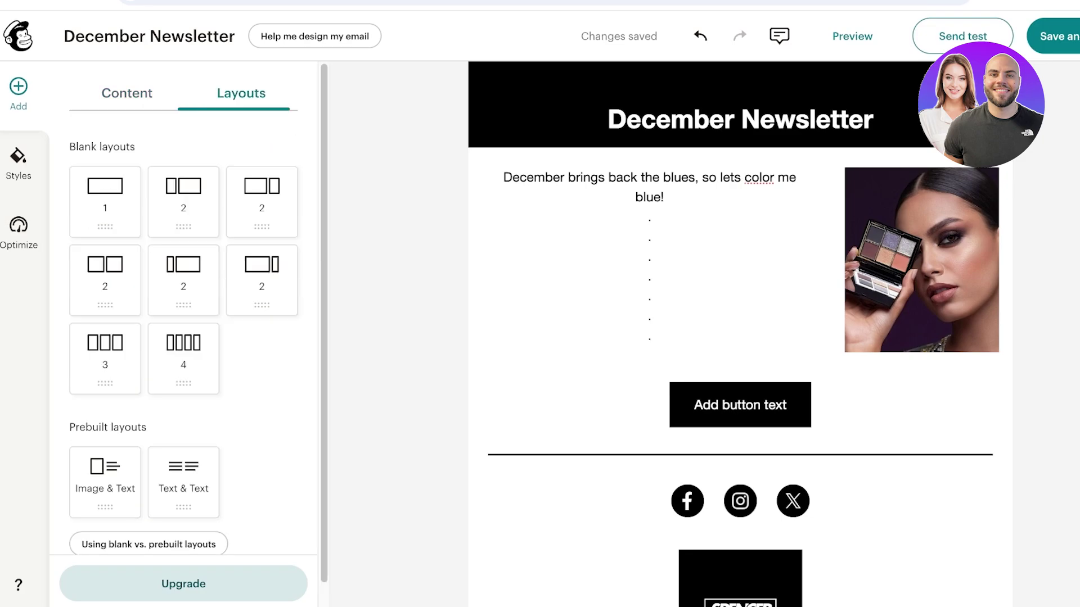
scroll(183, 337, down, 1)
scroll(184, 337, up, 1)
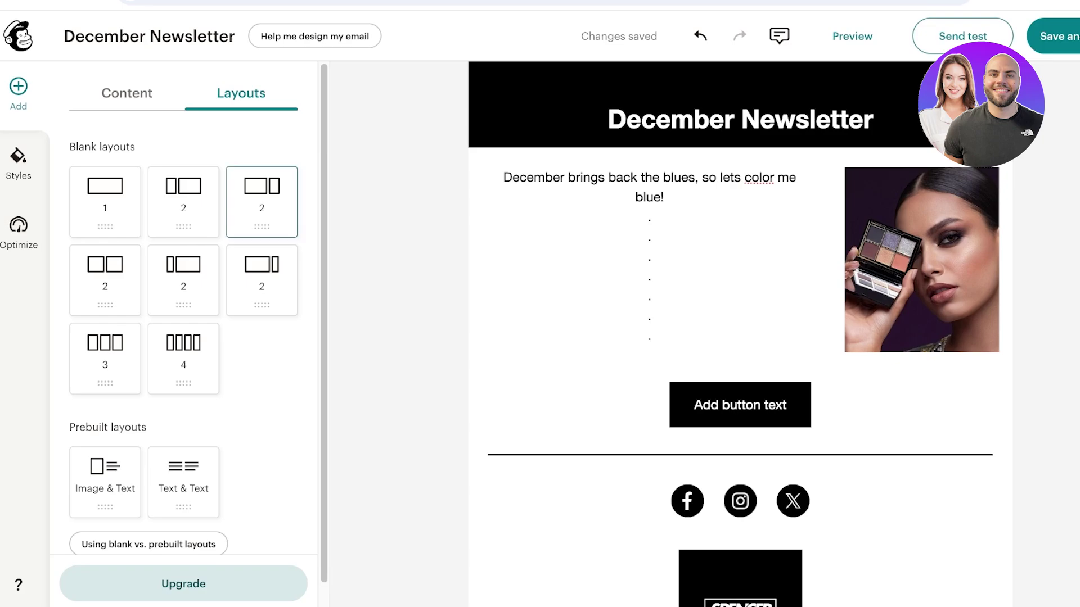
drag(262, 201, 740, 332)
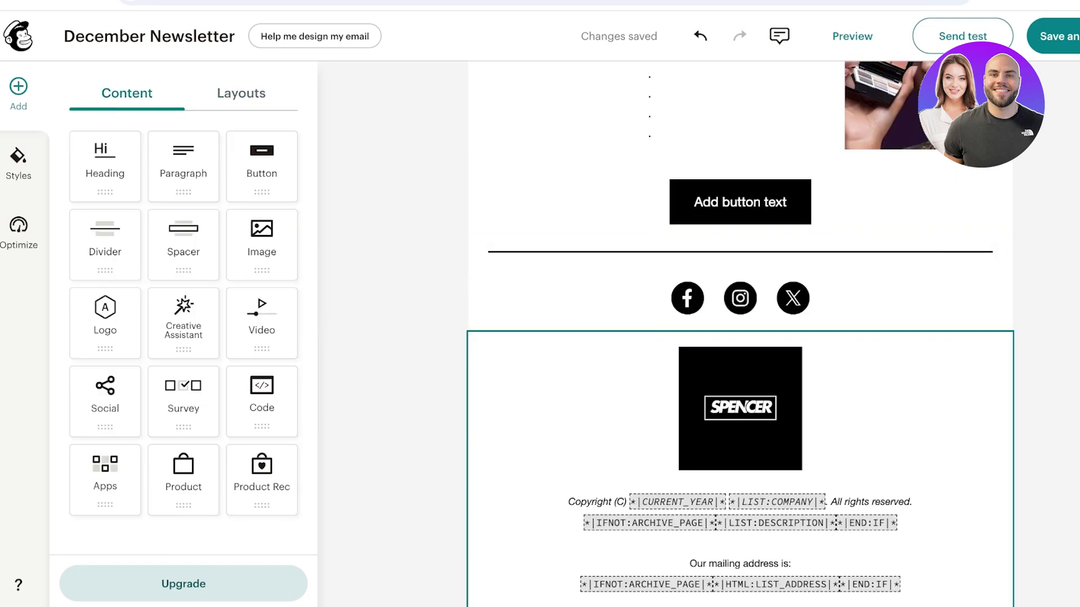
click(740, 300)
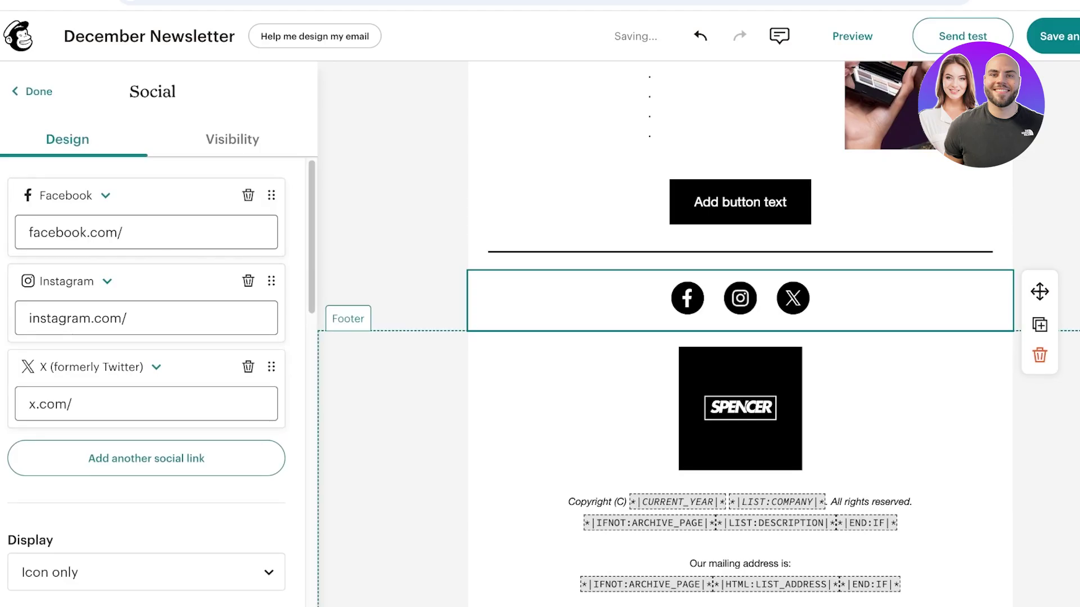
click(1039, 355)
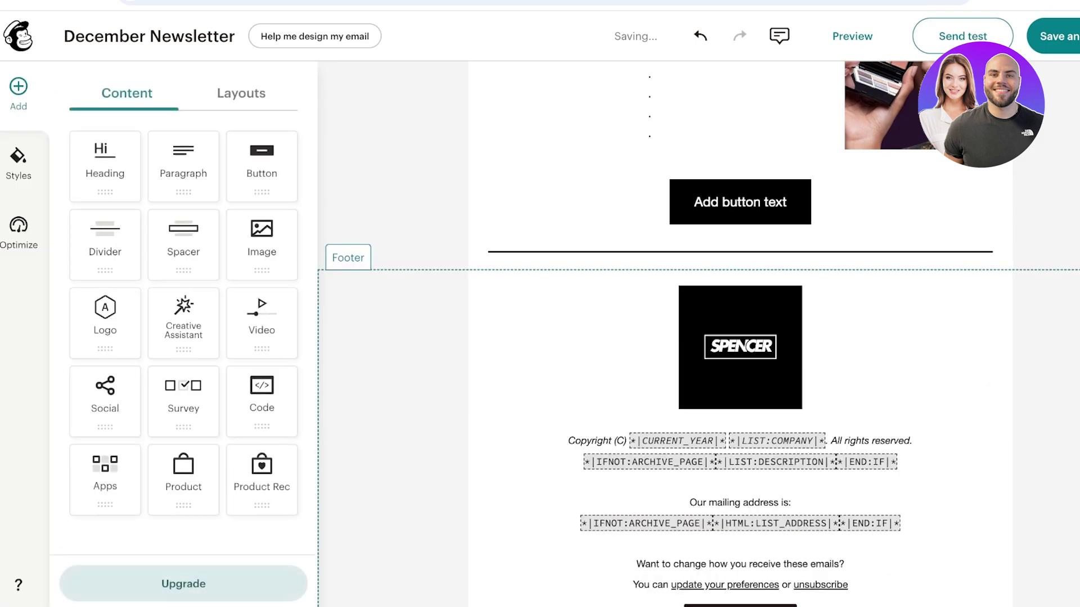
- Scale the footer SPENCER logo down to 12%
click(740, 347)
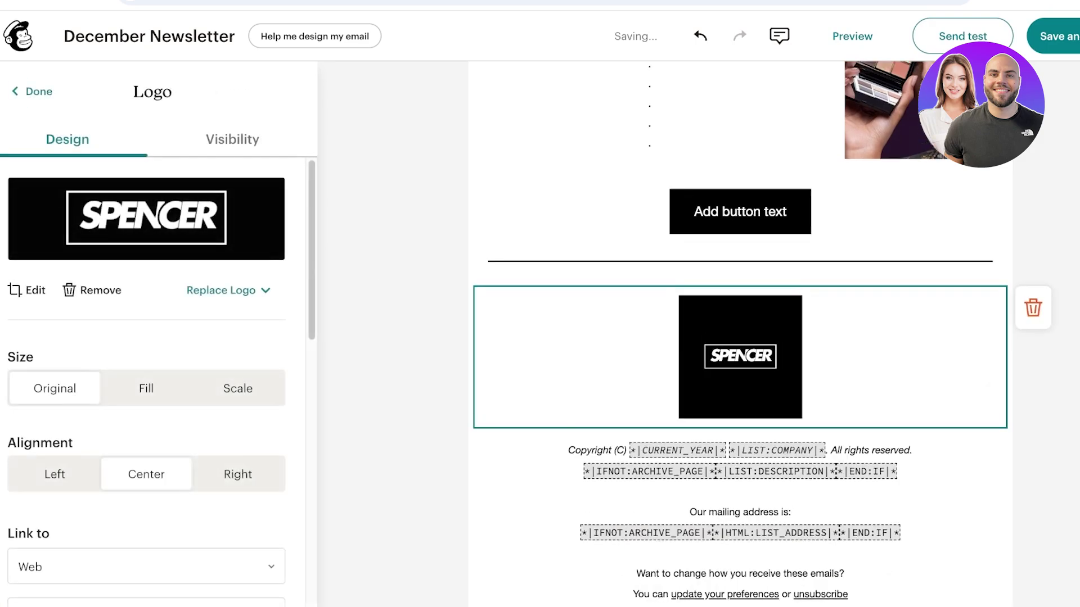
scroll(740, 383, up, 1)
click(238, 388)
drag(134, 449, 29, 449)
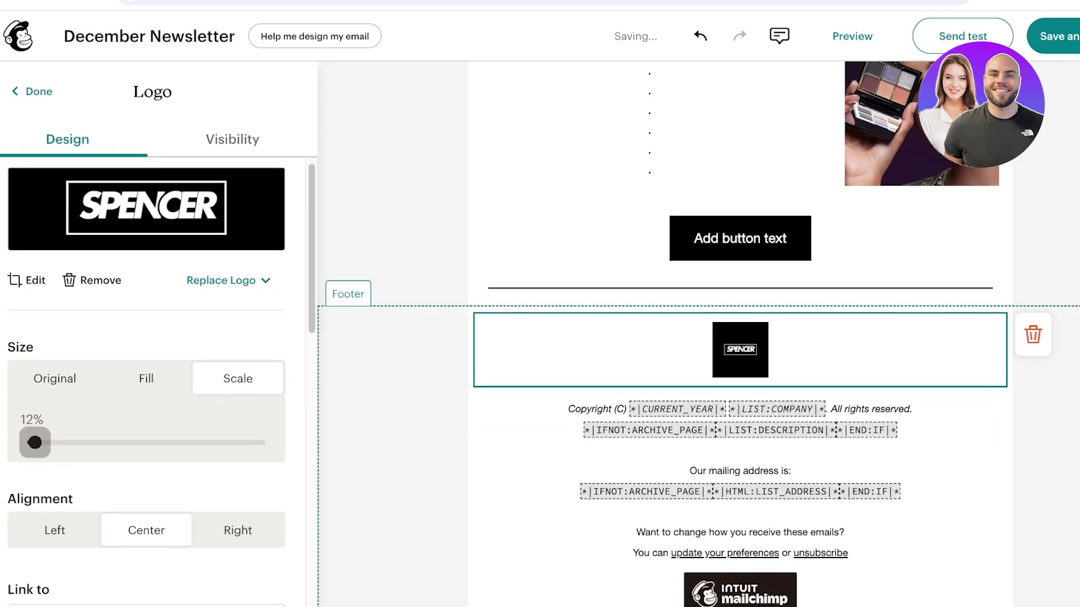
- Fill the footer copyright line with the year 2024 and the company name SPENCER
key(Escape)
scroll(740, 338, up, 4)
scroll(740, 365, down, 4)
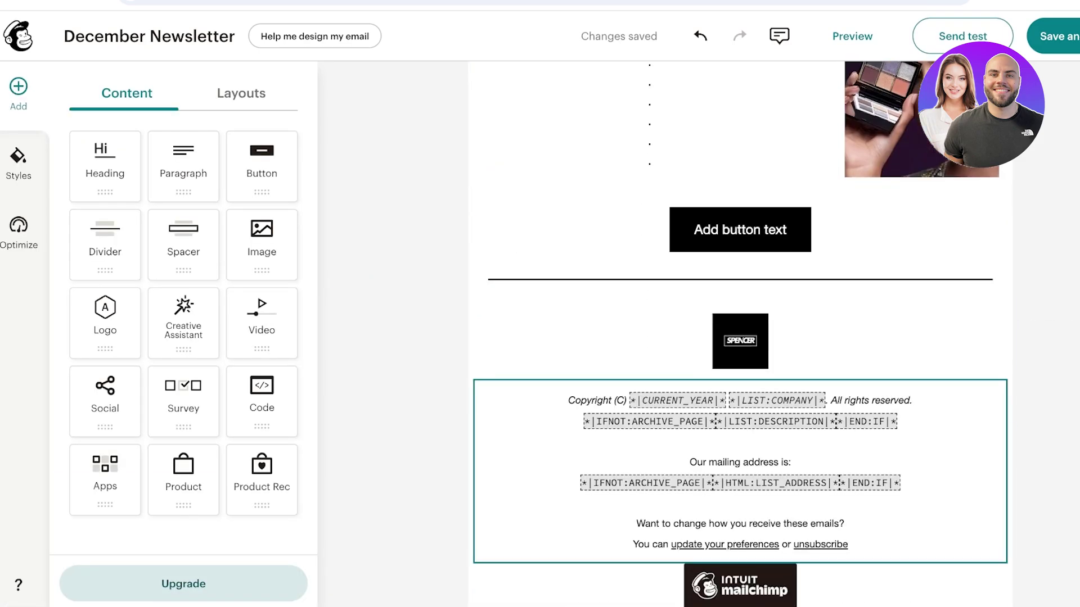
click(740, 405)
drag(630, 401, 714, 400)
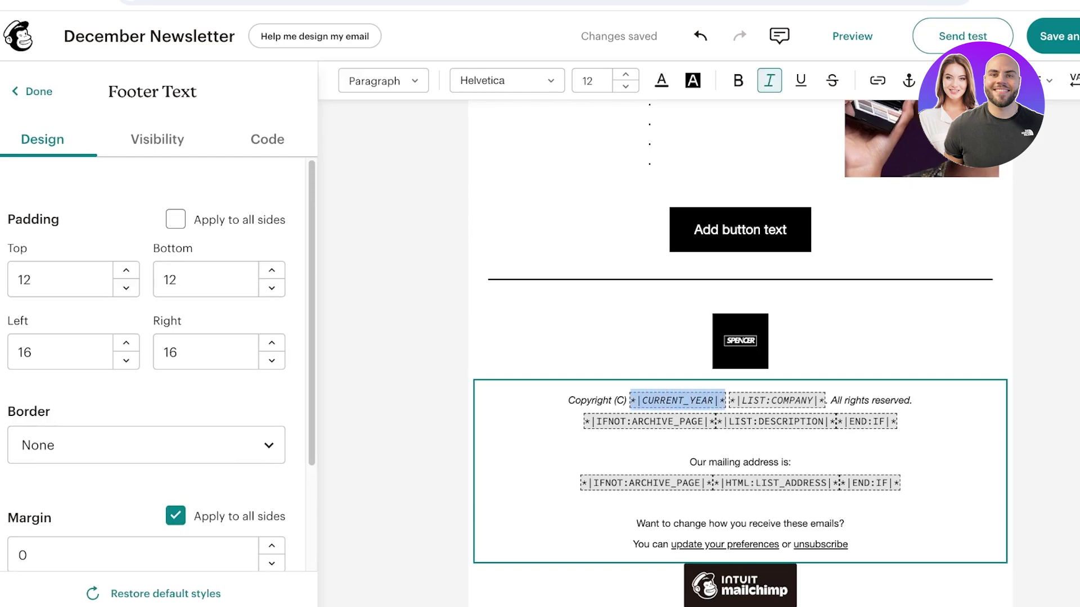
text(202)
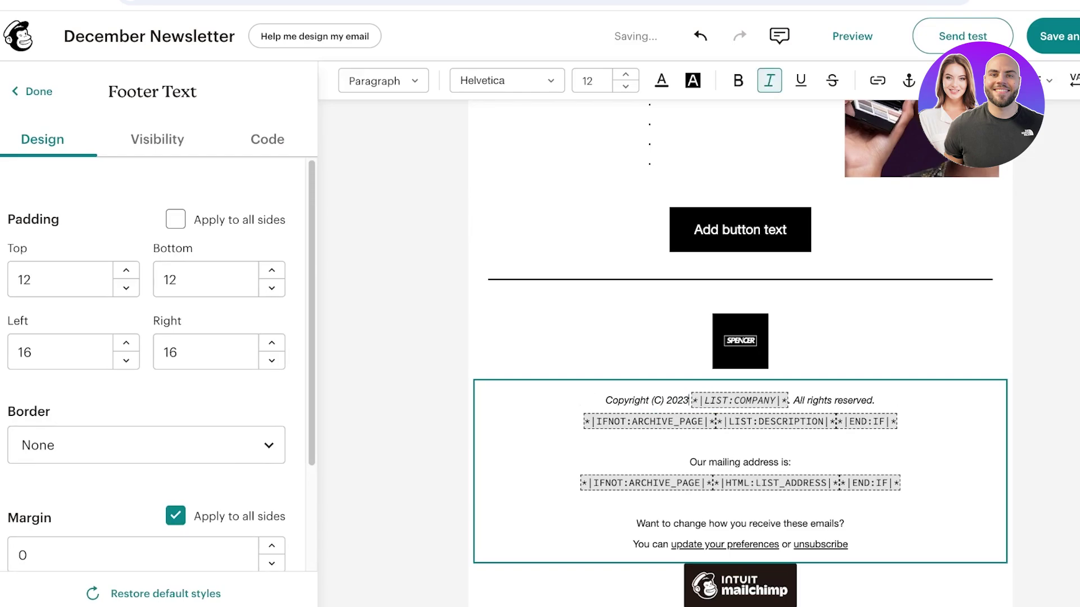
text(4)
drag(691, 400, 788, 400)
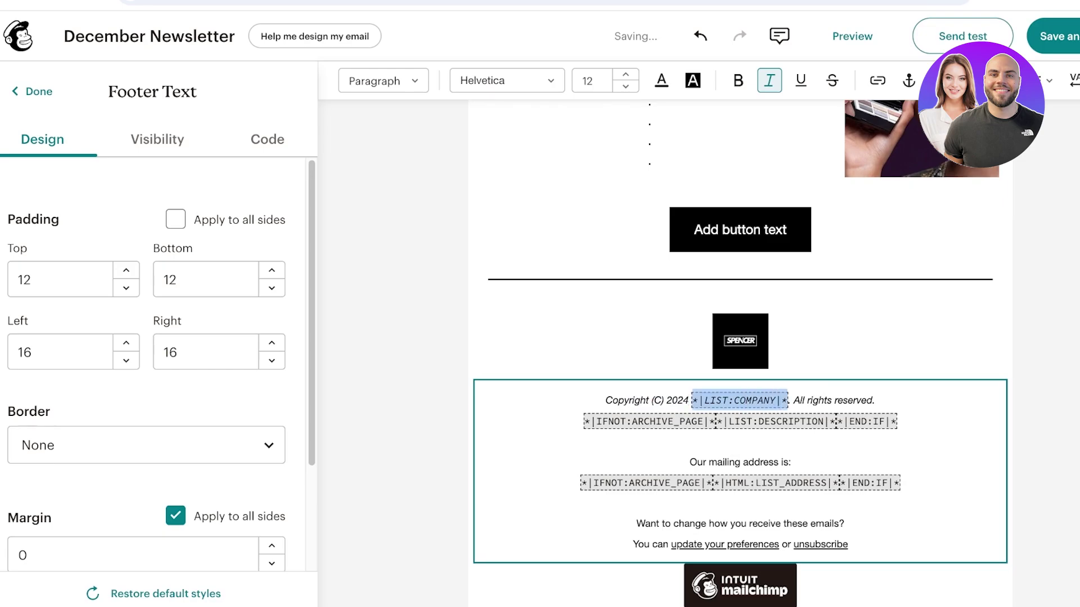
text(SPENCER)
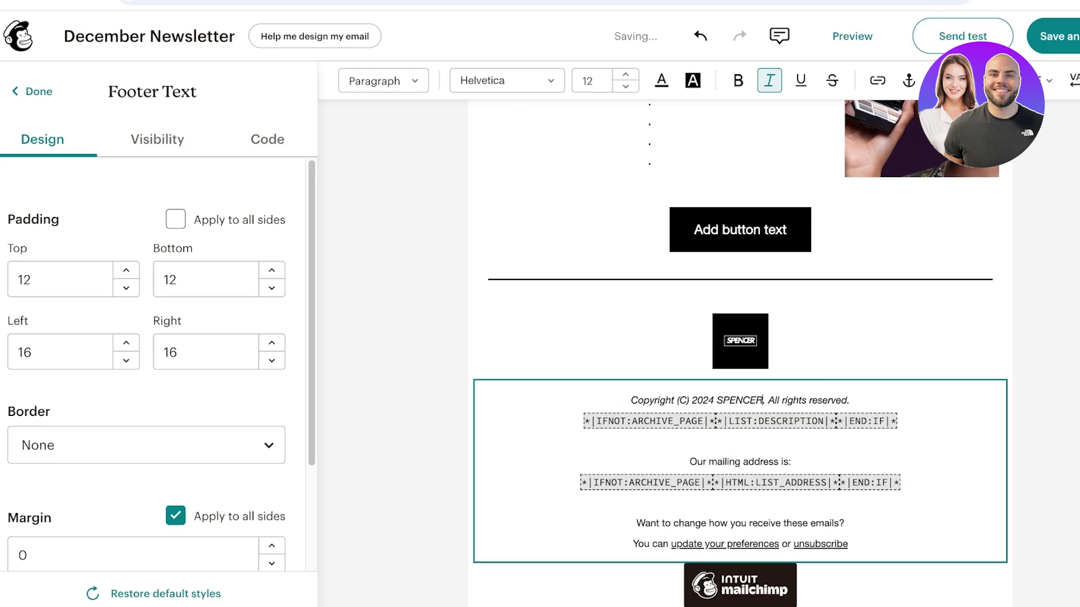
- Delete the description placeholder and replace the address placeholder tags with the contact e-mail address
drag(584, 421, 866, 421)
key(BackSpace)
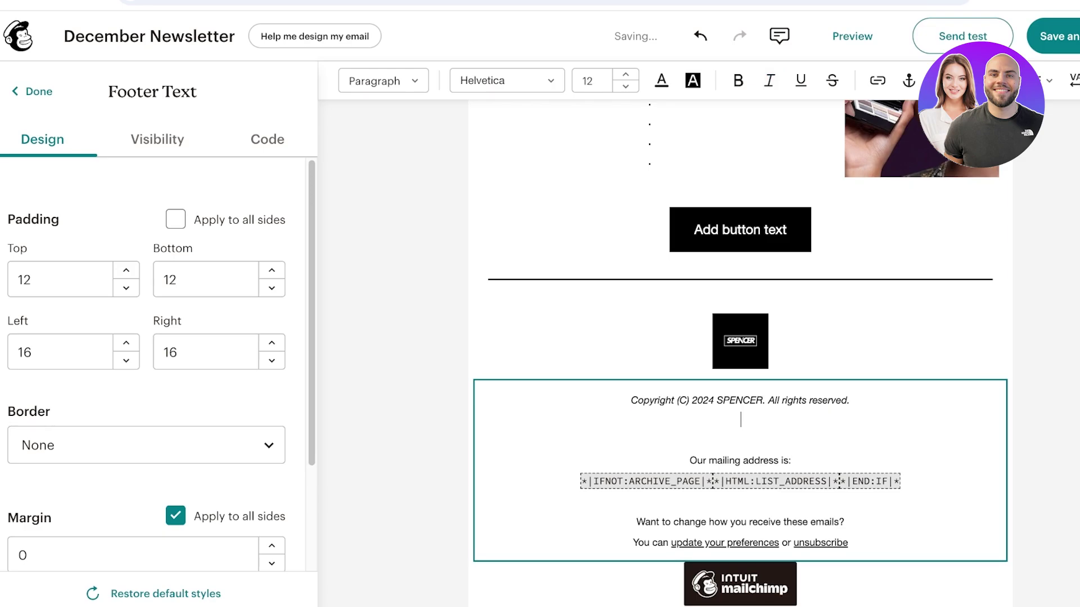
key(BackSpace)
key(BackSpace)
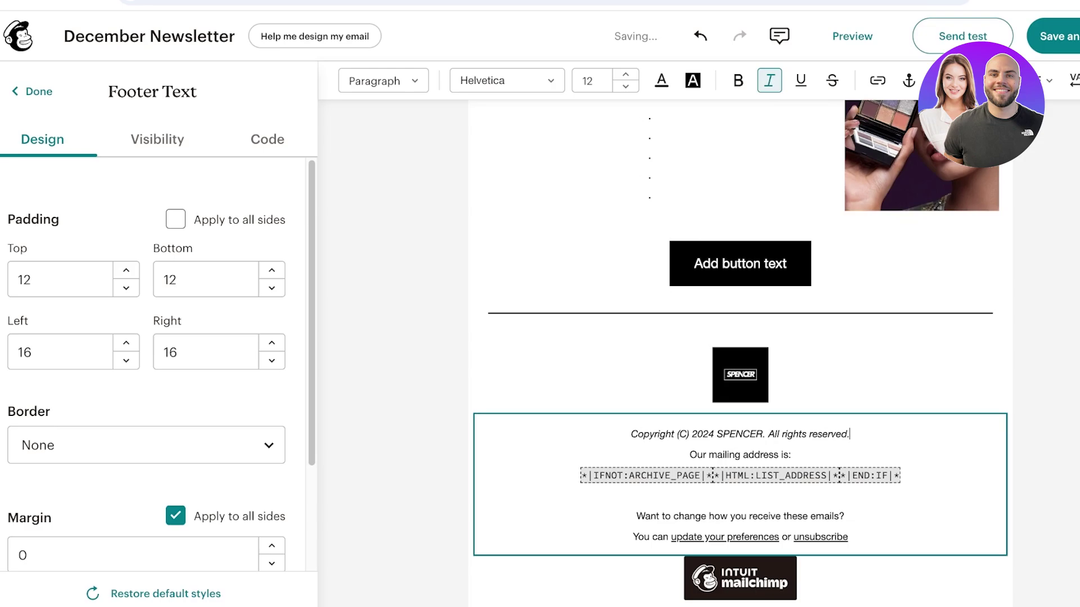
drag(581, 475, 688, 475)
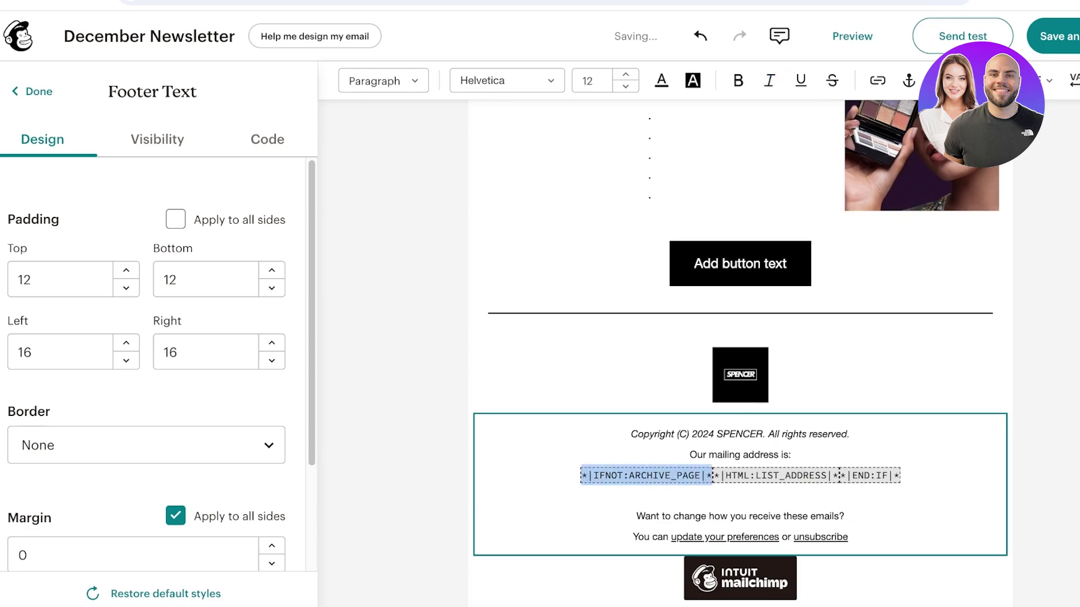
key(BackSpace)
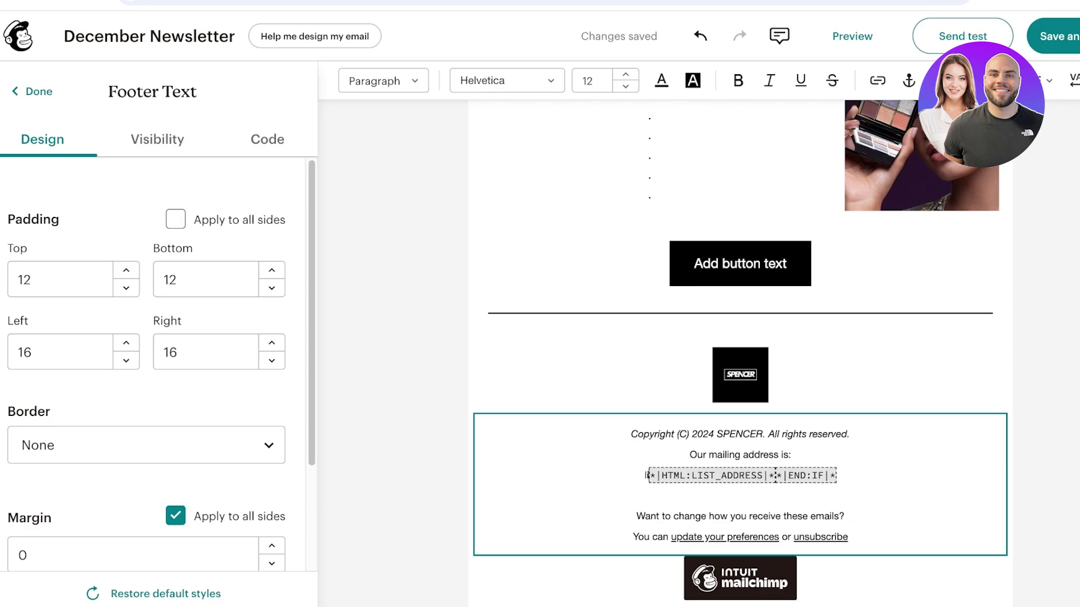
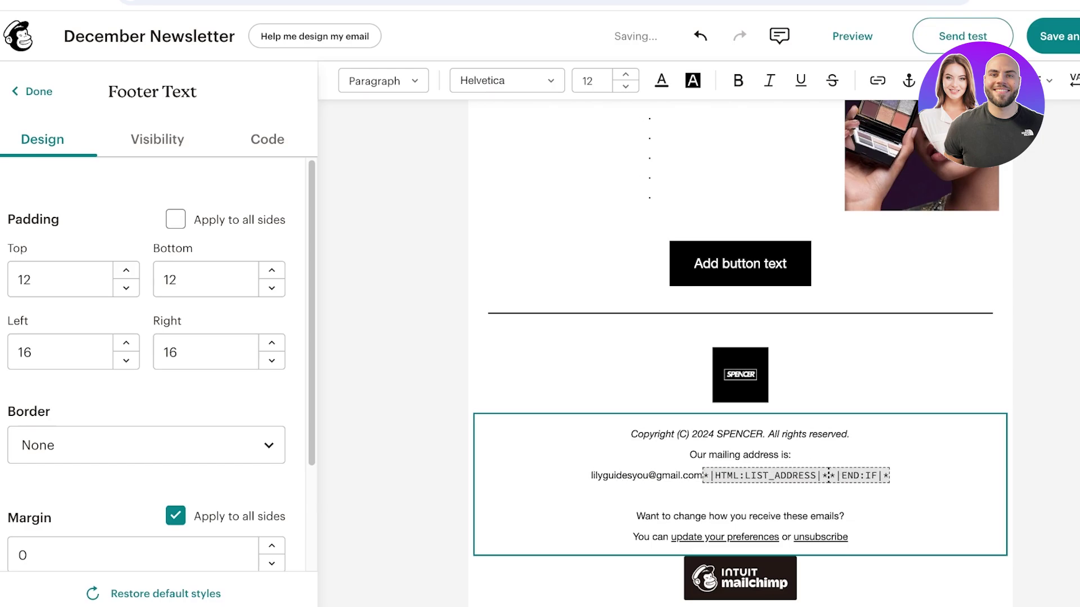
key(shift+End)
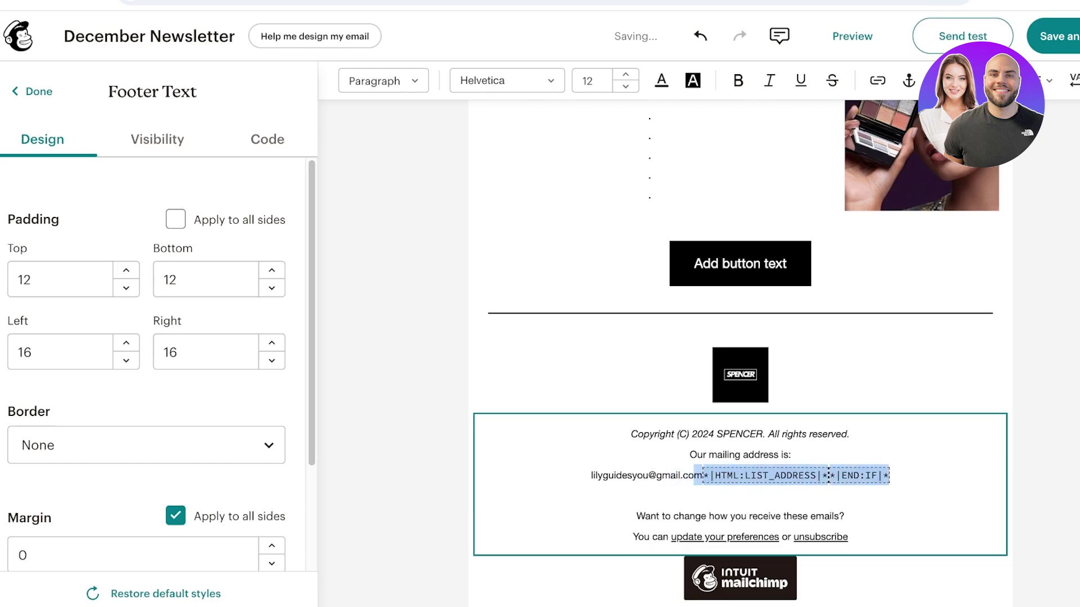
key(BackSpace)
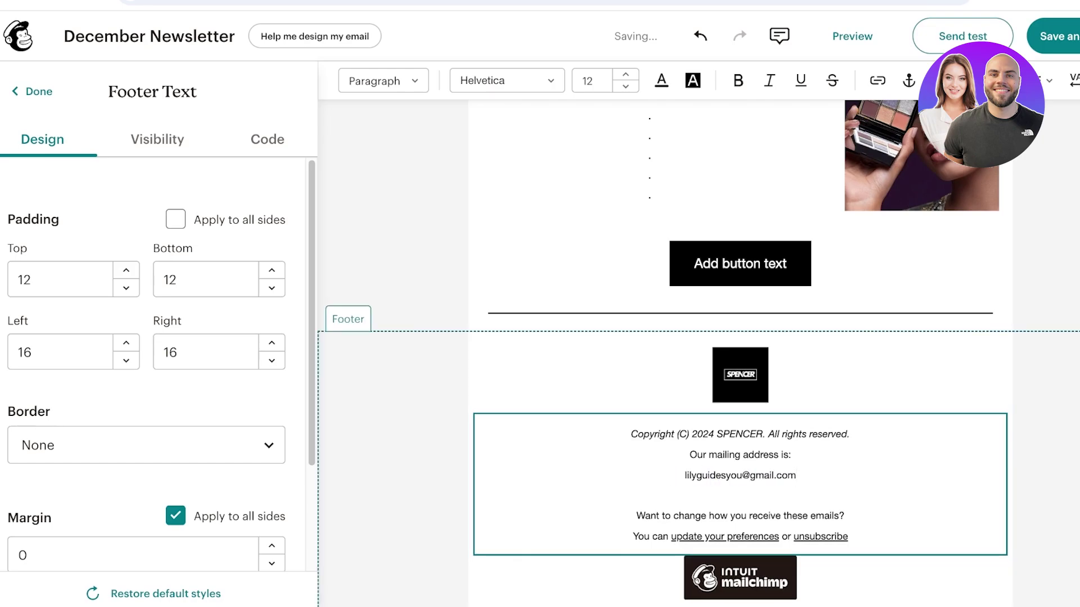
- Close the footer text settings and scroll over the finished email
key(Escape)
scroll(740, 337, up, 3)
scroll(740, 337, up, 1)
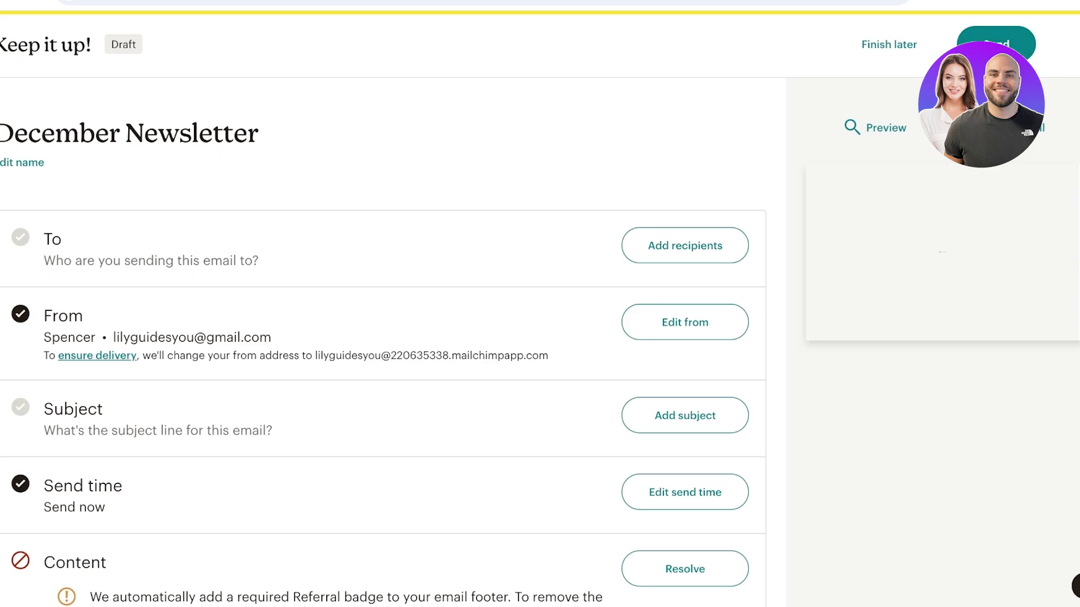
- Scroll through the campaign checklist to review its remaining issues
scroll(393, 338, down, 3)
scroll(393, 338, down, 1)
scroll(394, 337, down, 3)
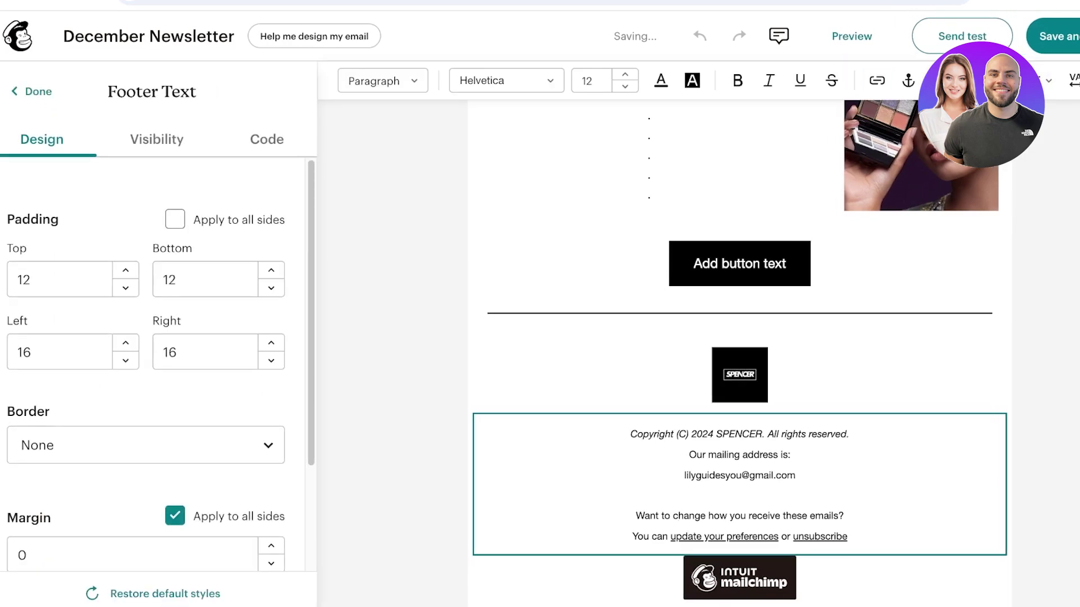
- Remove the blank footer line and change 'Our mailing address is:' to 'Contact us at :' above the e-mail
click(688, 433)
click(847, 537)
key(BackSpace)
key(ctrl+a)
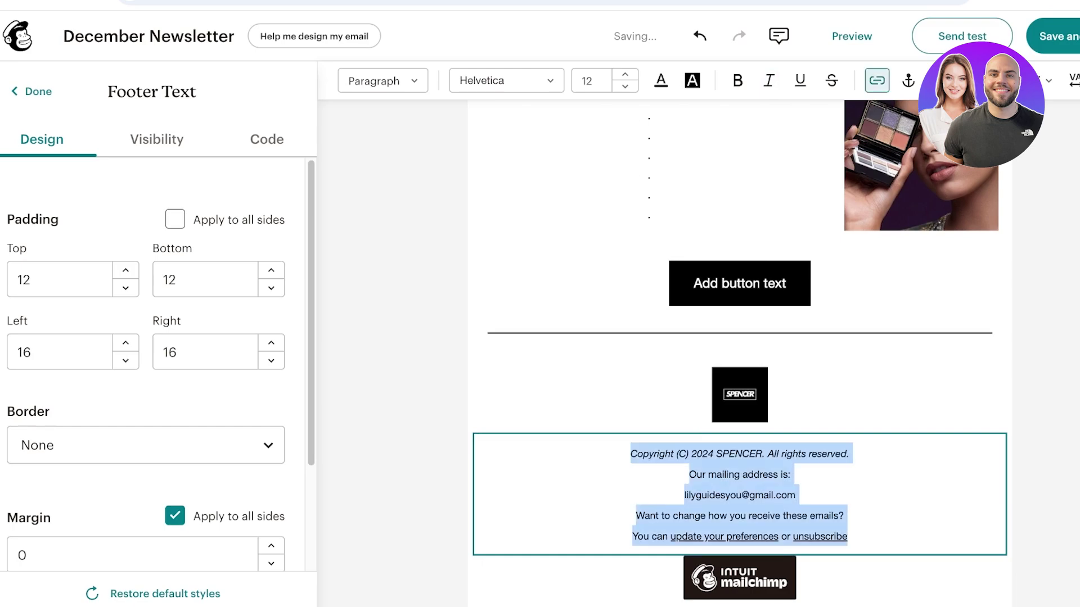
triple_click(739, 474)
text(Contact us at )
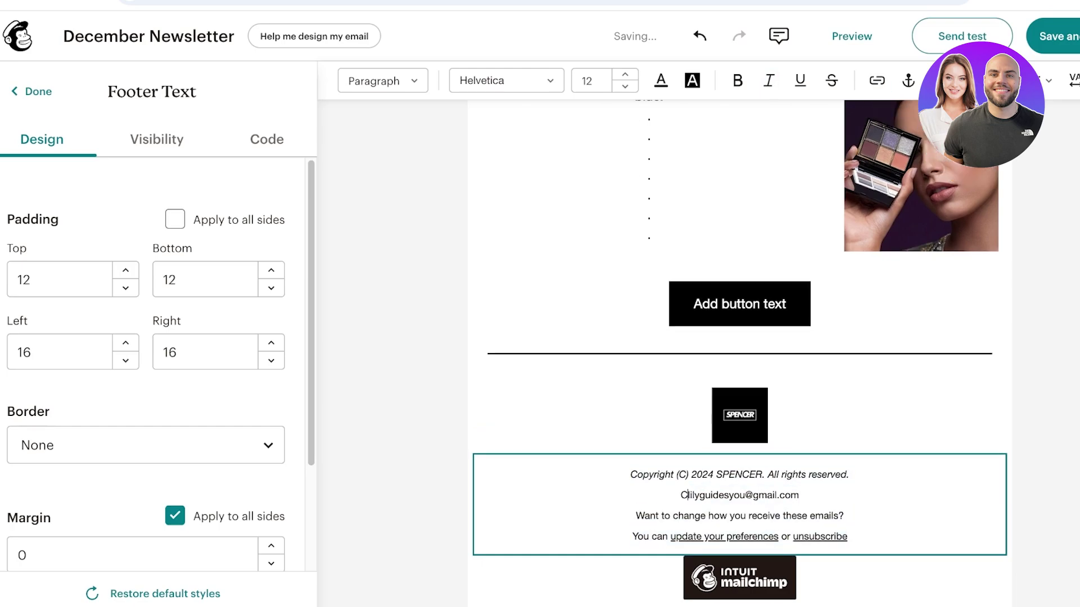
text(:)
key(Return)
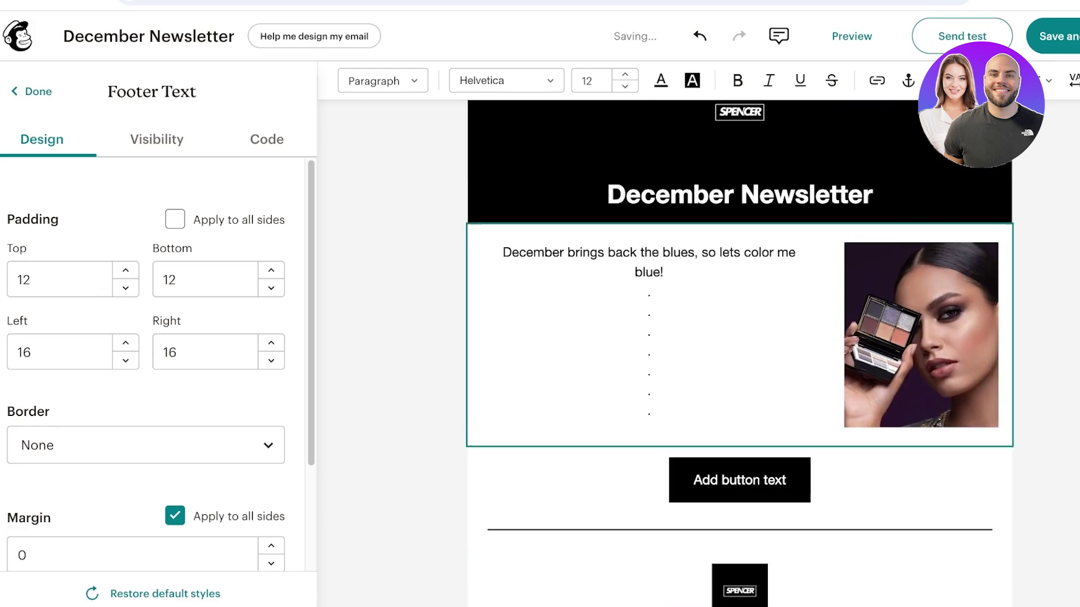
click(562, 416)
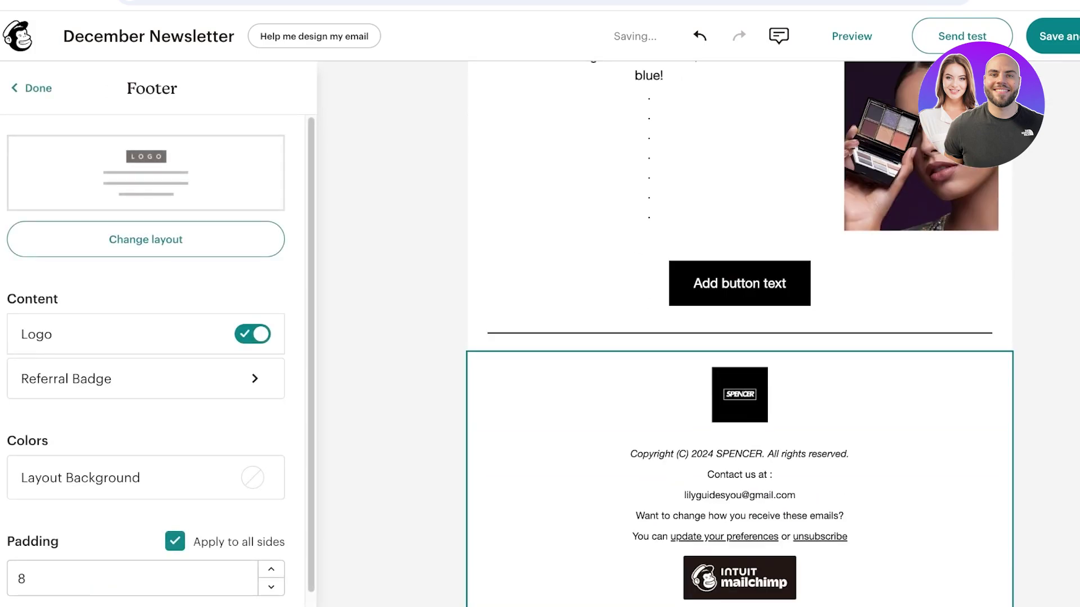
click(659, 453)
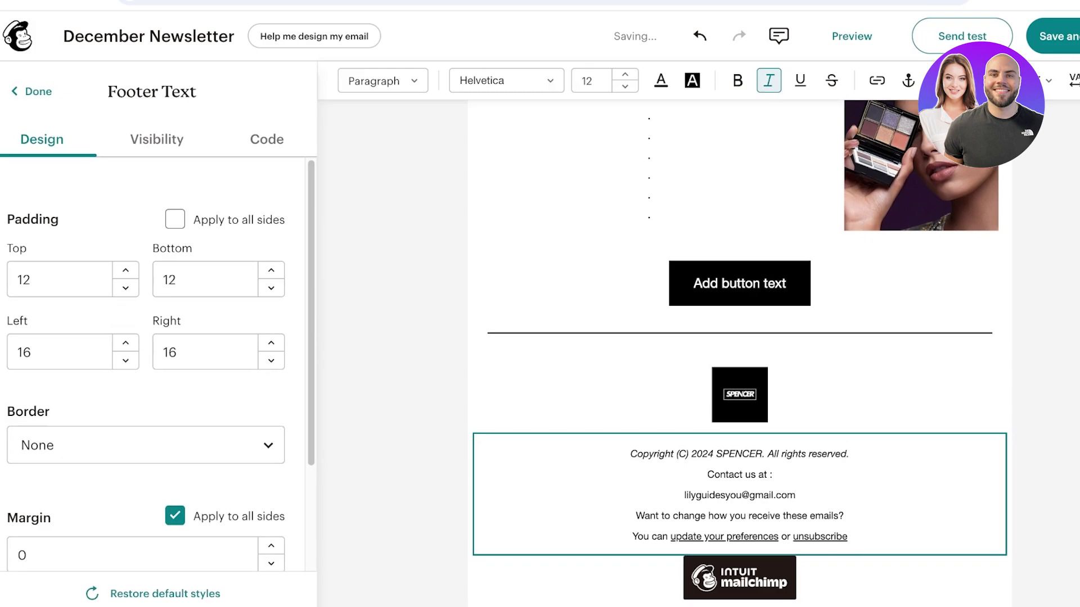
- Check the footer's referral badge, then open the settings of the block the checklist flagged
click(739, 578)
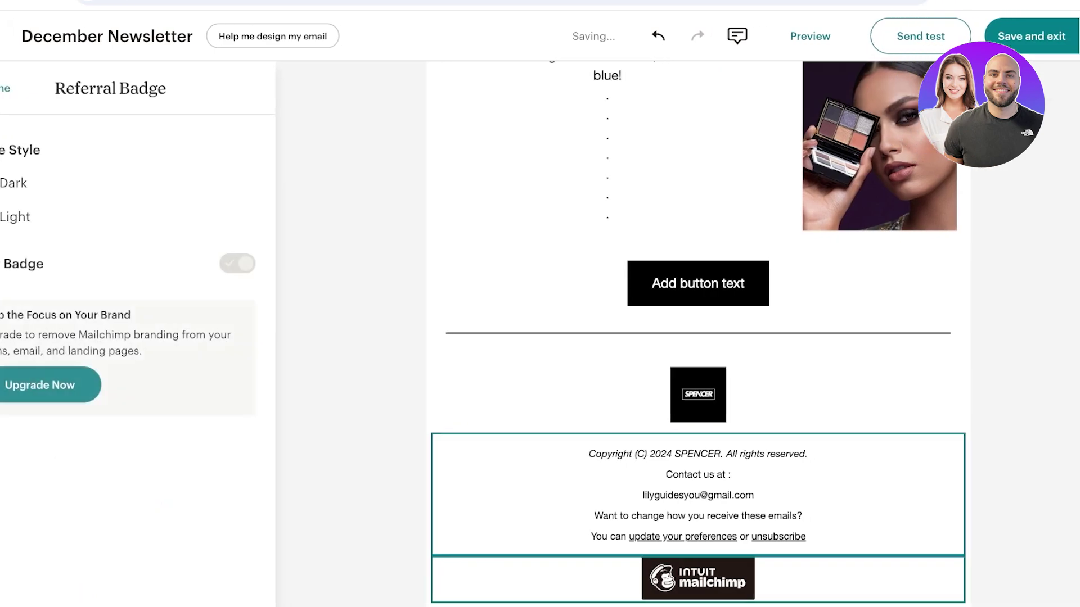
key(Escape)
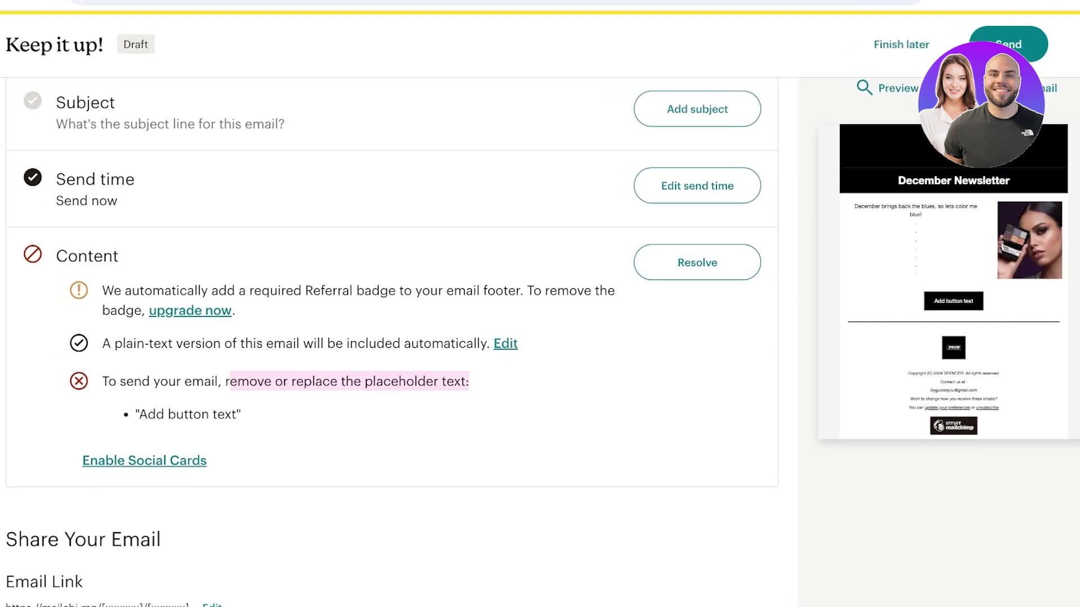
click(144, 461)
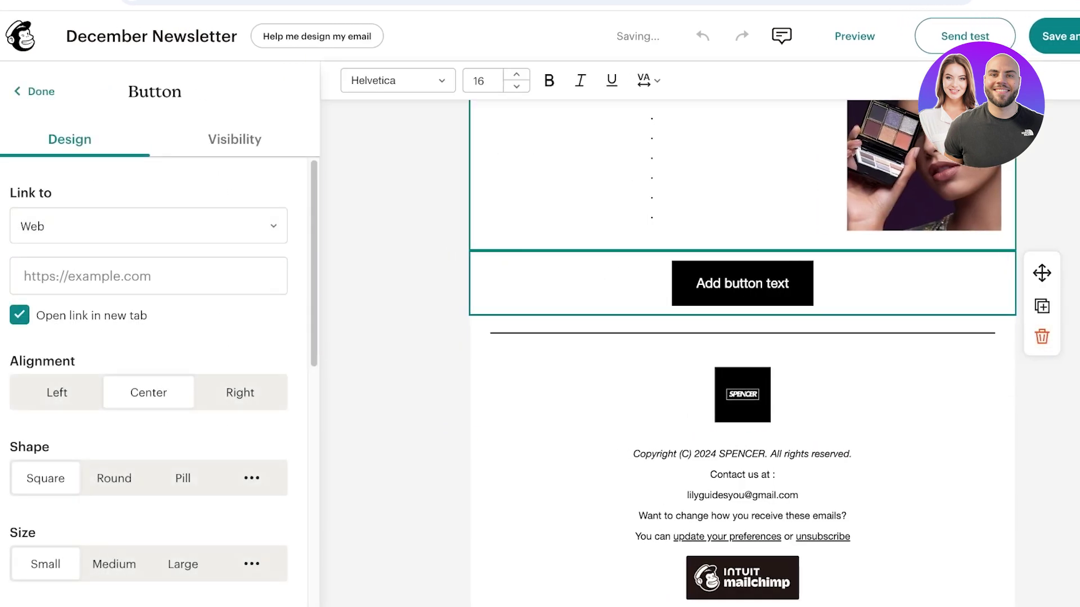
- Link the button to the web address khaadi.com
click(149, 226)
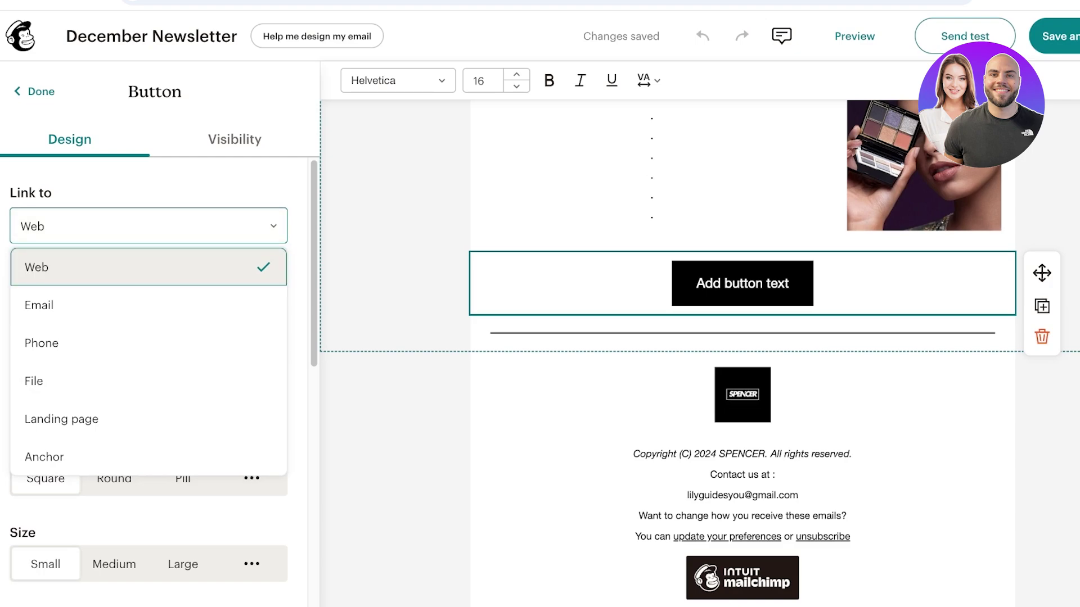
click(36, 268)
click(149, 276)
text(khaa)
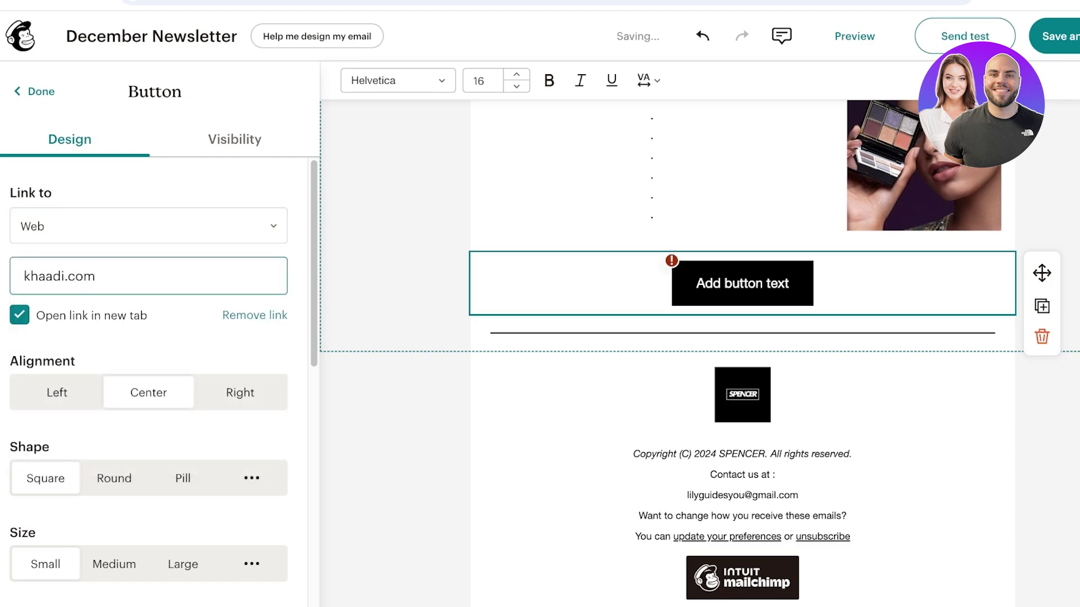
text(di.com)
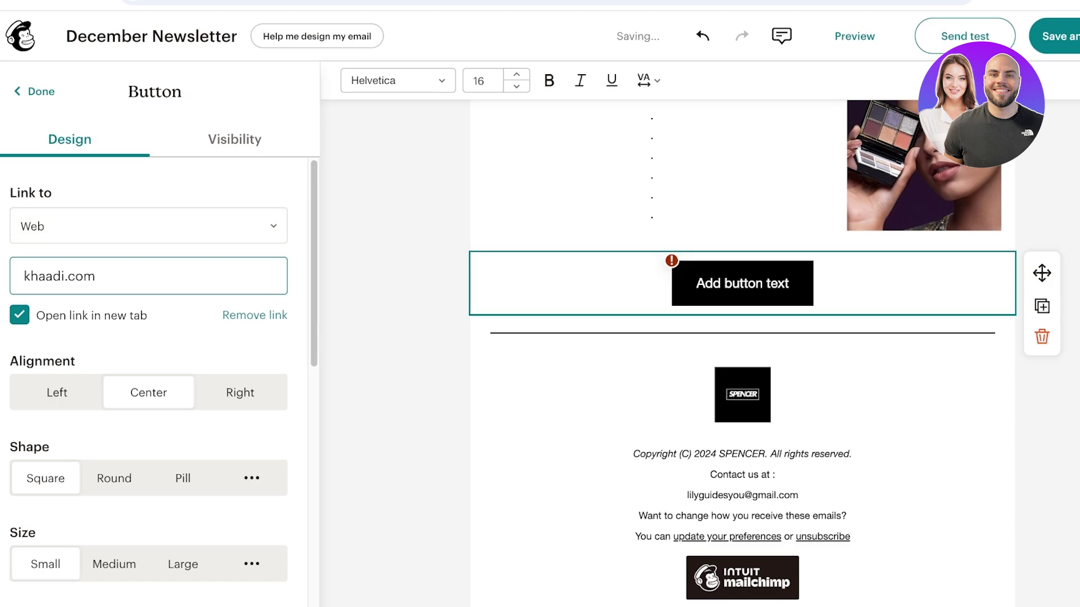
- Replace the placeholder button label with 'Shop Now' and finish editing the button
click(739, 283)
key(ctrl+a)
text(B)
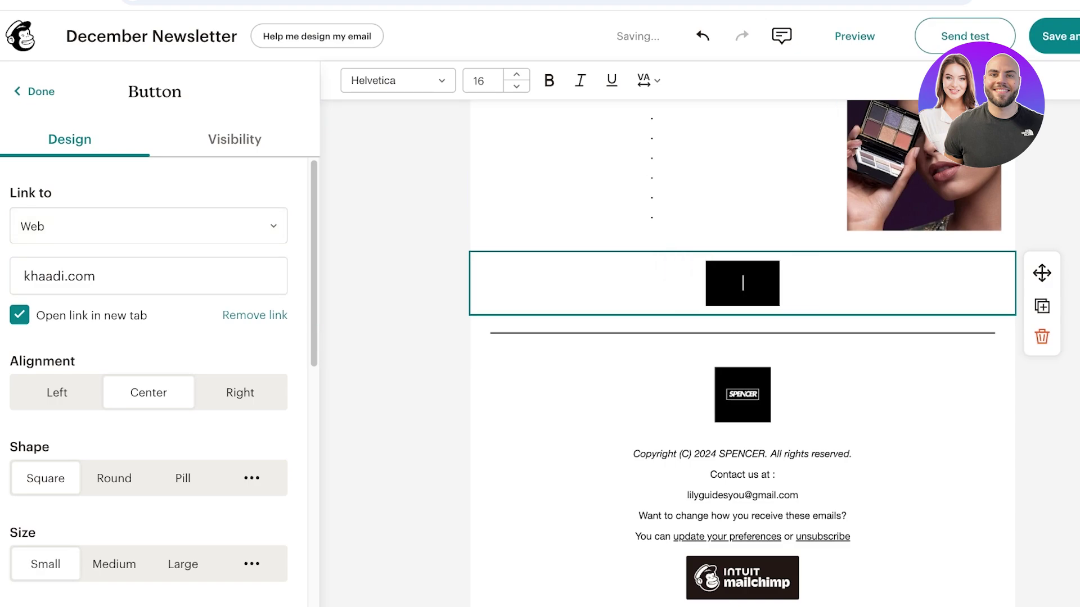
text(hop Now)
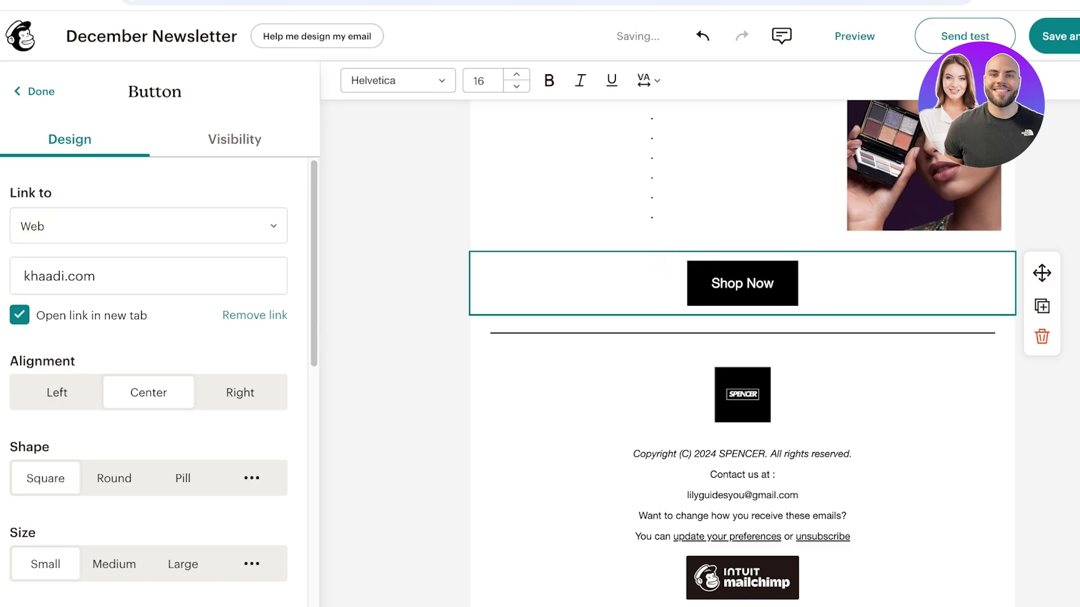
key(Escape)
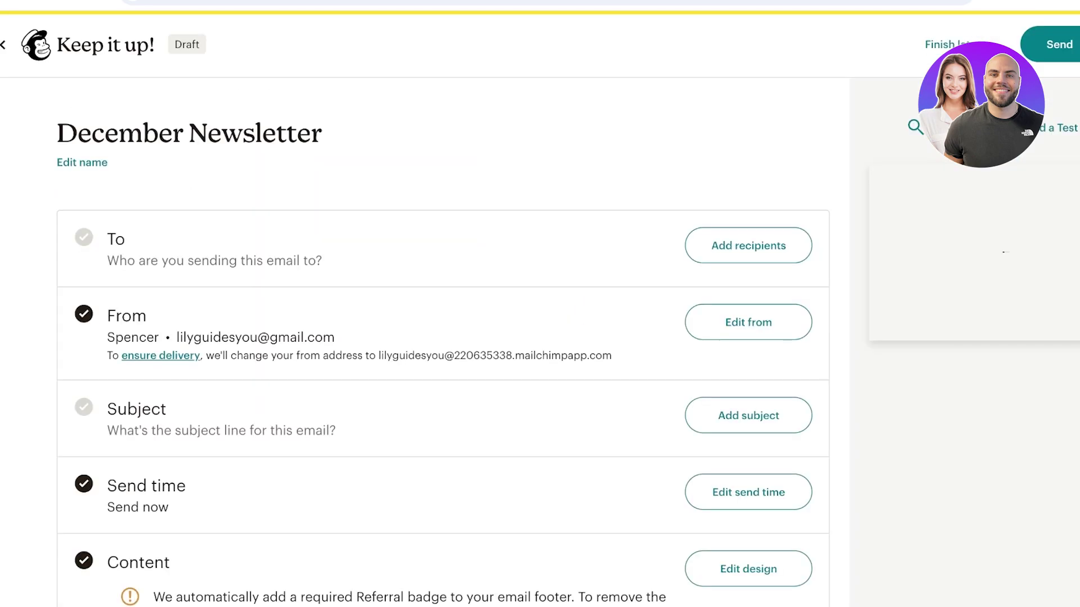
- Review the checklist, try the Schedule send-time option, then exit to the All campaigns list
scroll(394, 338, down, 15)
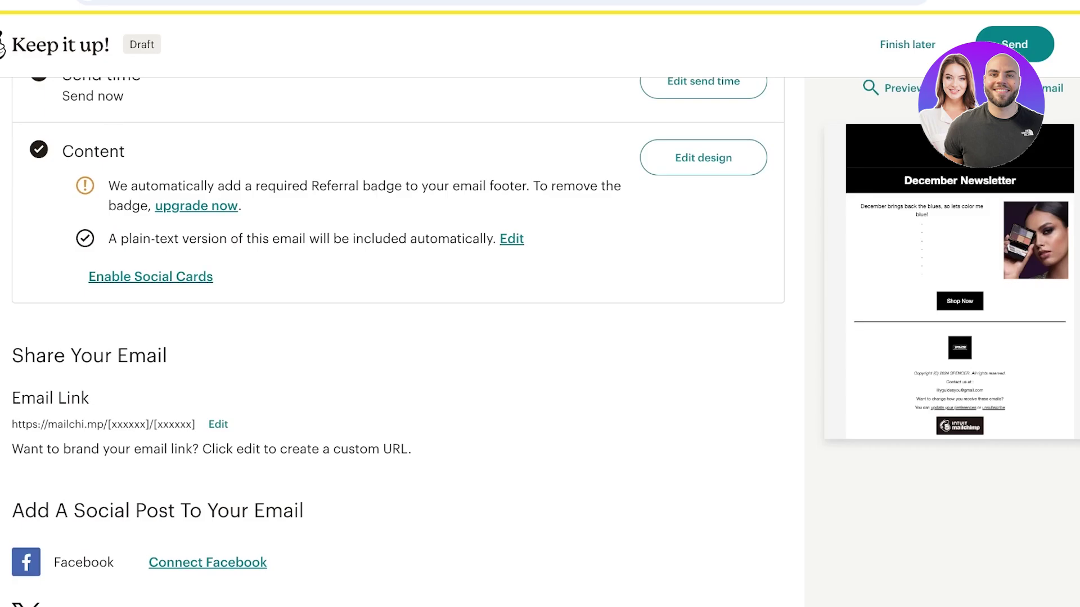
scroll(394, 338, up, 15)
scroll(394, 337, down, 5)
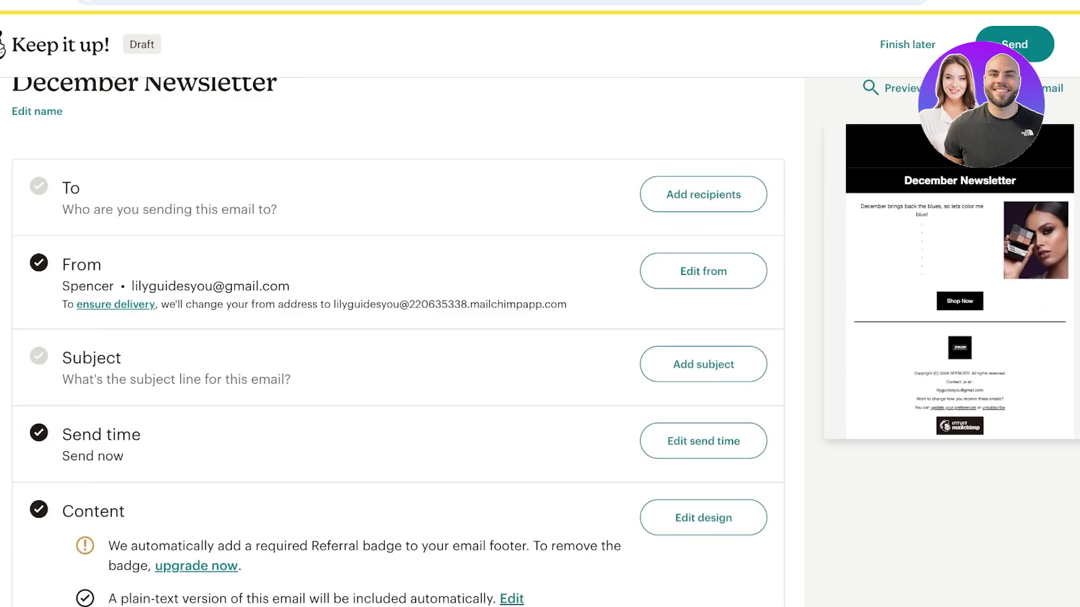
scroll(393, 337, up, 1)
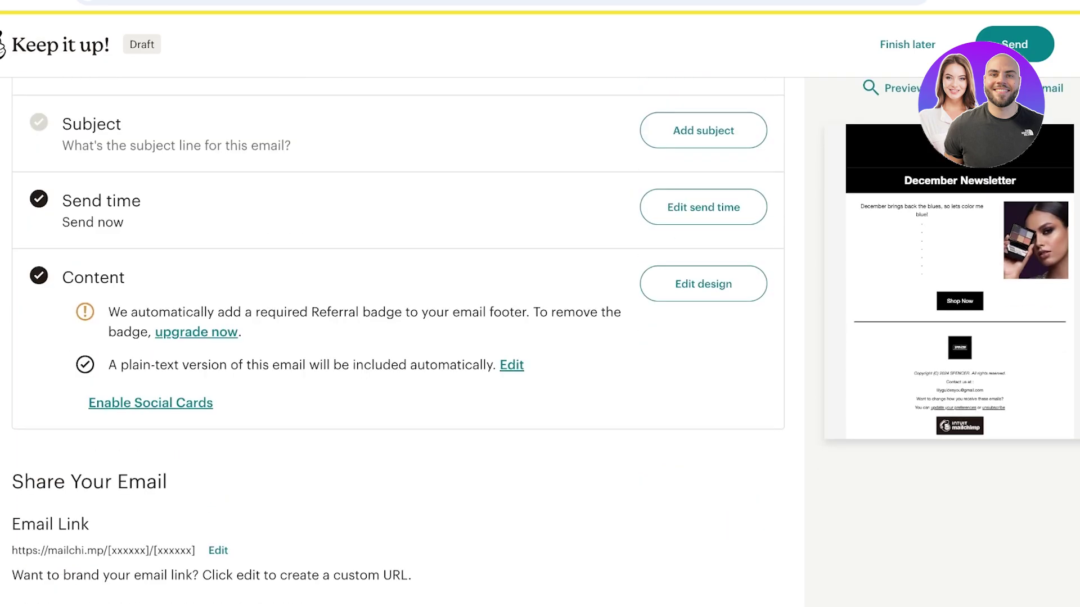
click(703, 207)
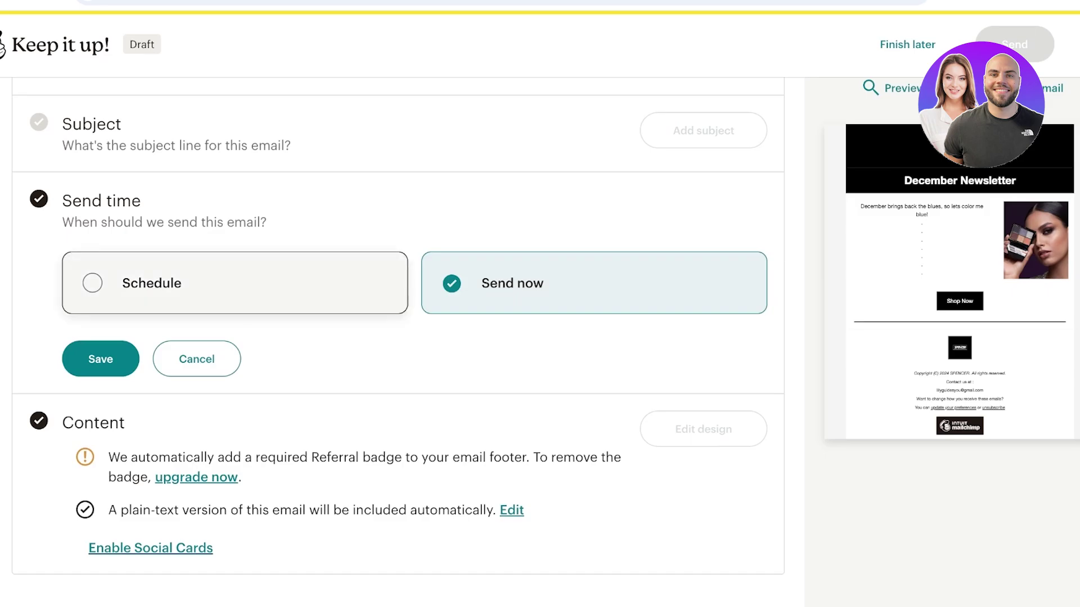
click(168, 282)
scroll(168, 282, down, 3)
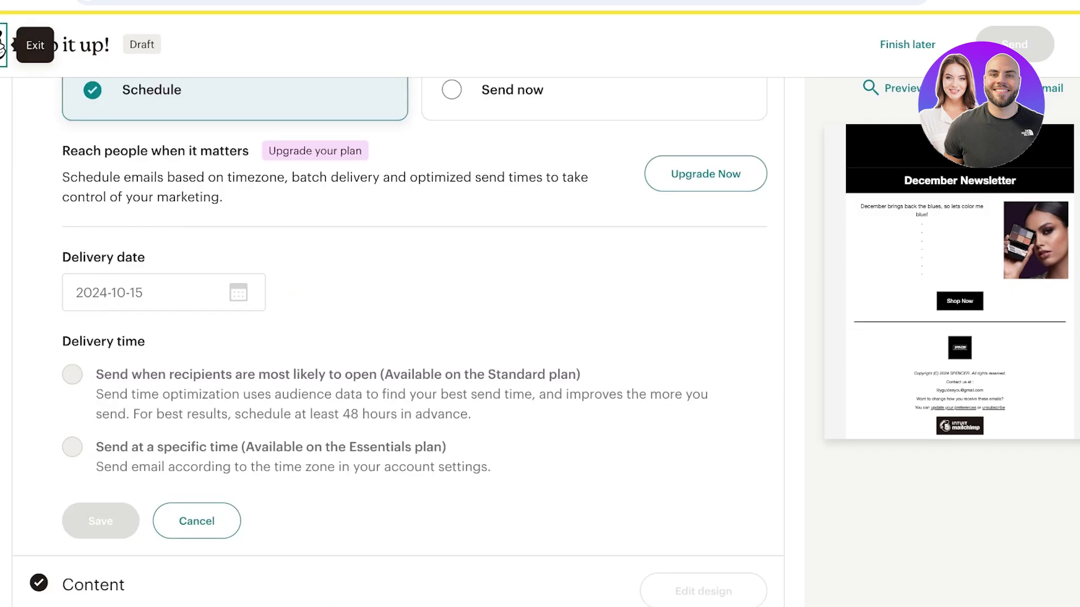
click(11, 44)
- Look at building a customer journey from scratch under All journeys, then go to the Home page
click(180, 229)
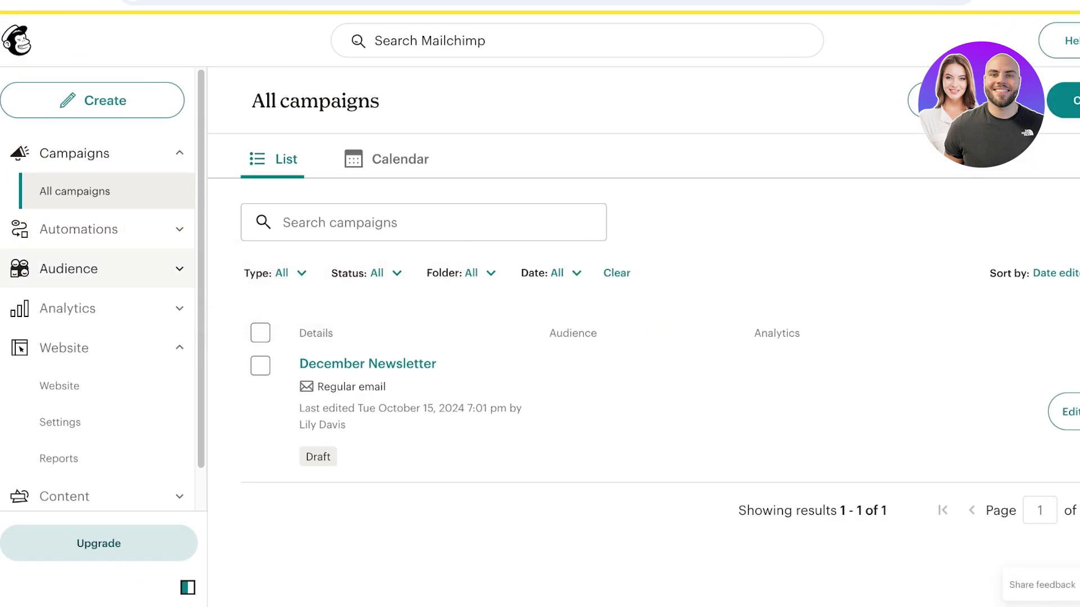
click(85, 303)
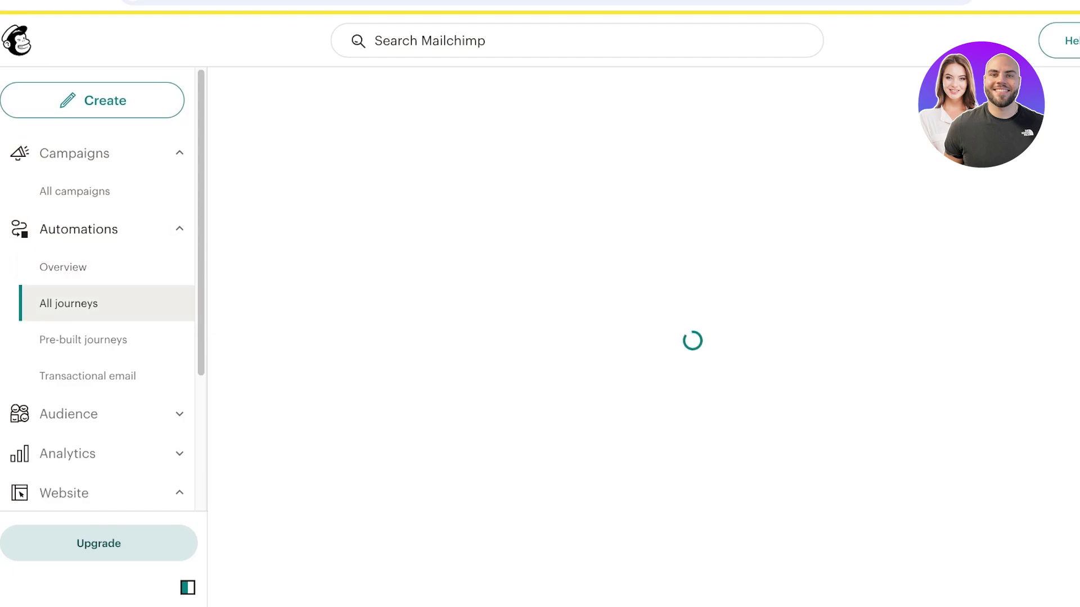
click(835, 100)
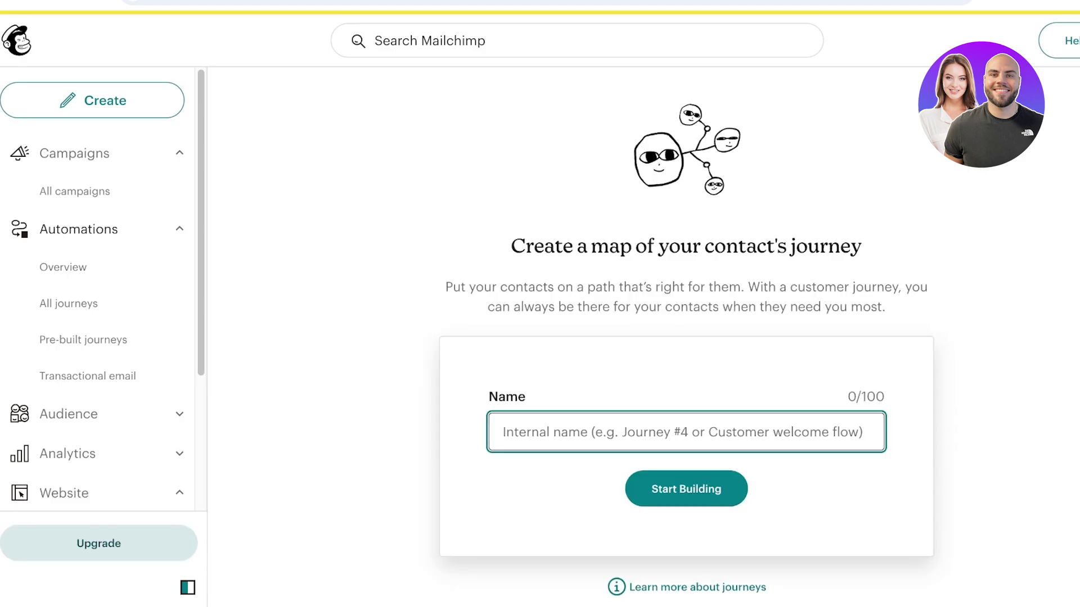
scroll(686, 337, down, 1)
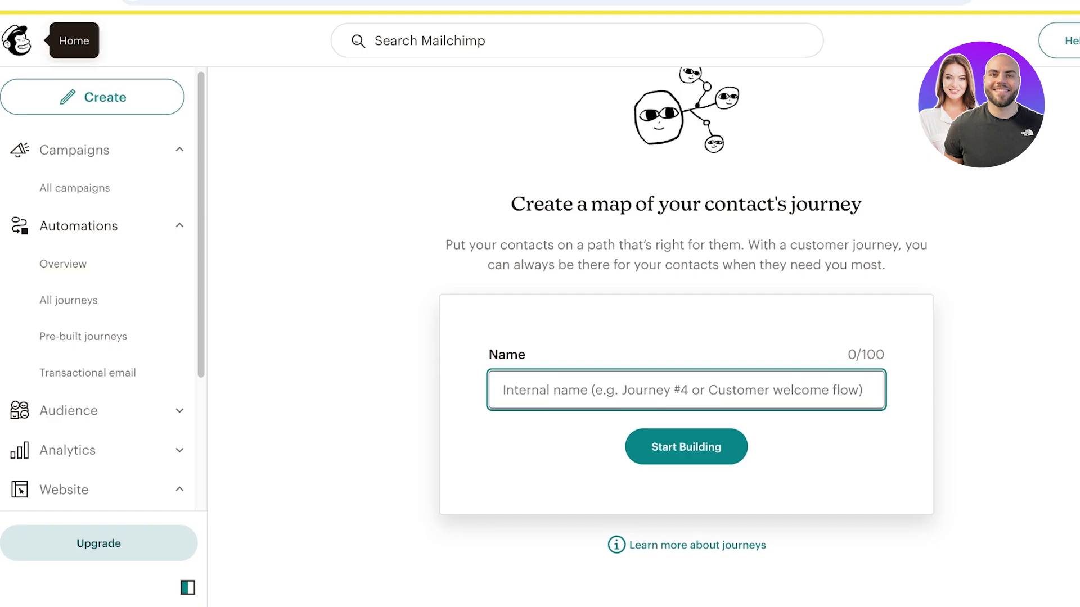
click(16, 39)
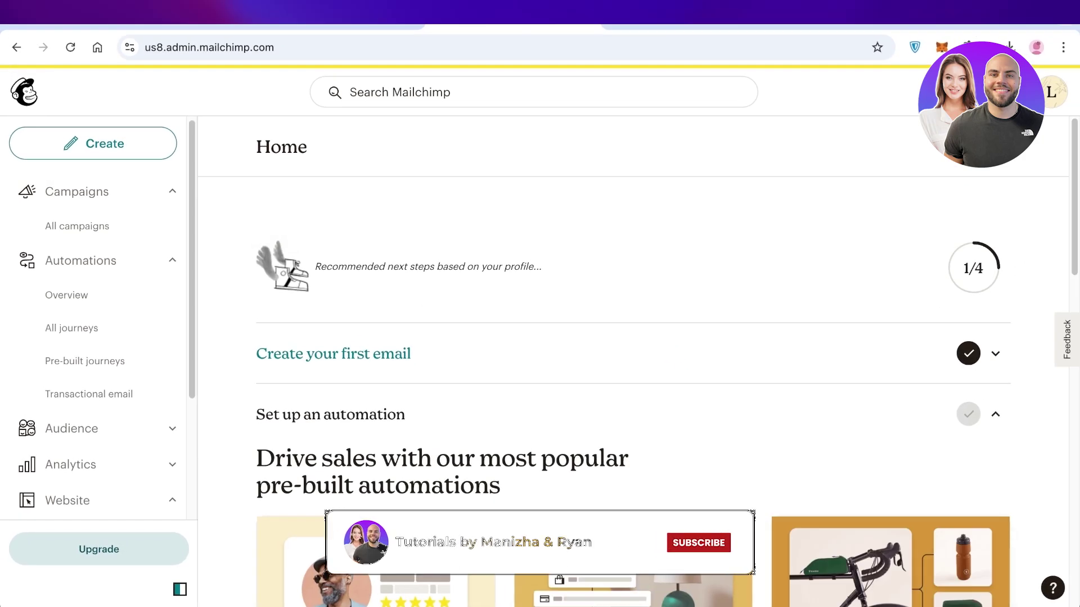